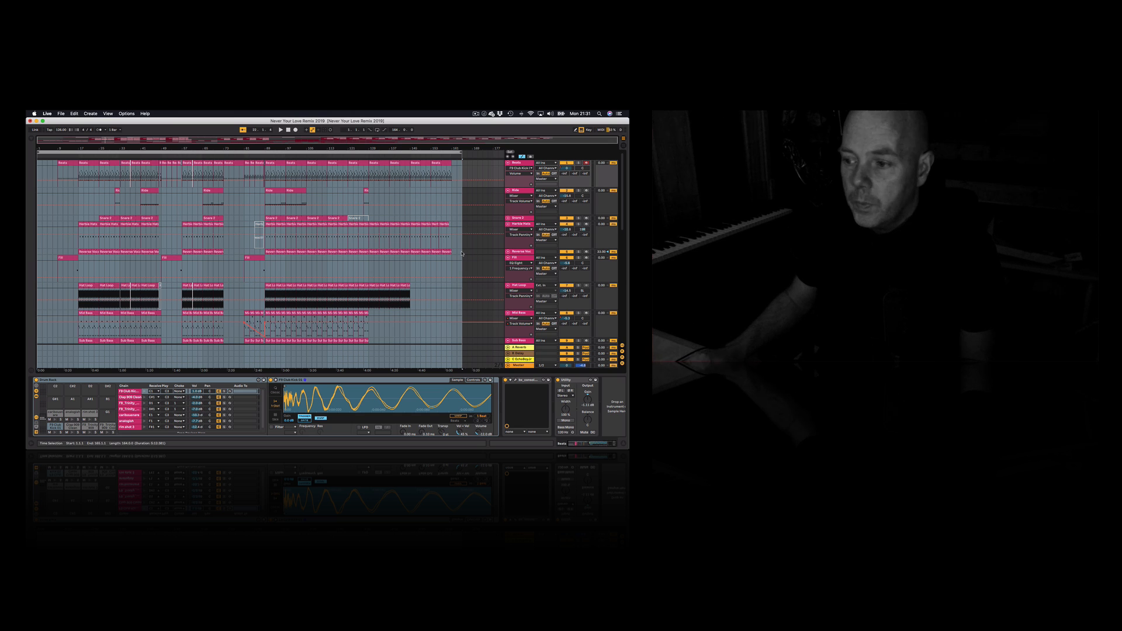
Step: Select the whole arrangement and play it from the beginning
{"action": "key", "text": "super+a"}
{"action": "scroll", "coordinate": [462, 254], "scroll_direction": "down", "scroll_amount": 5}
{"action": "key", "text": "space"}
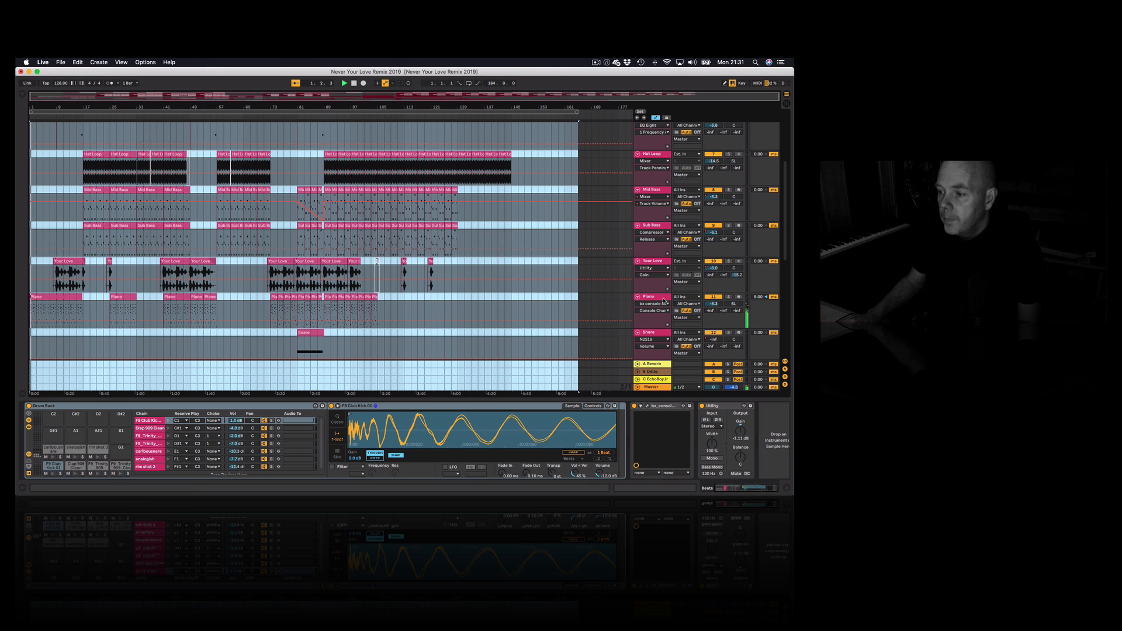
Step: Inspect the Piano track's device chain, viewing its M1 instrument and the bx_console SSL 4000 G channel strip
{"action": "left_click", "coordinate": [664, 300]}
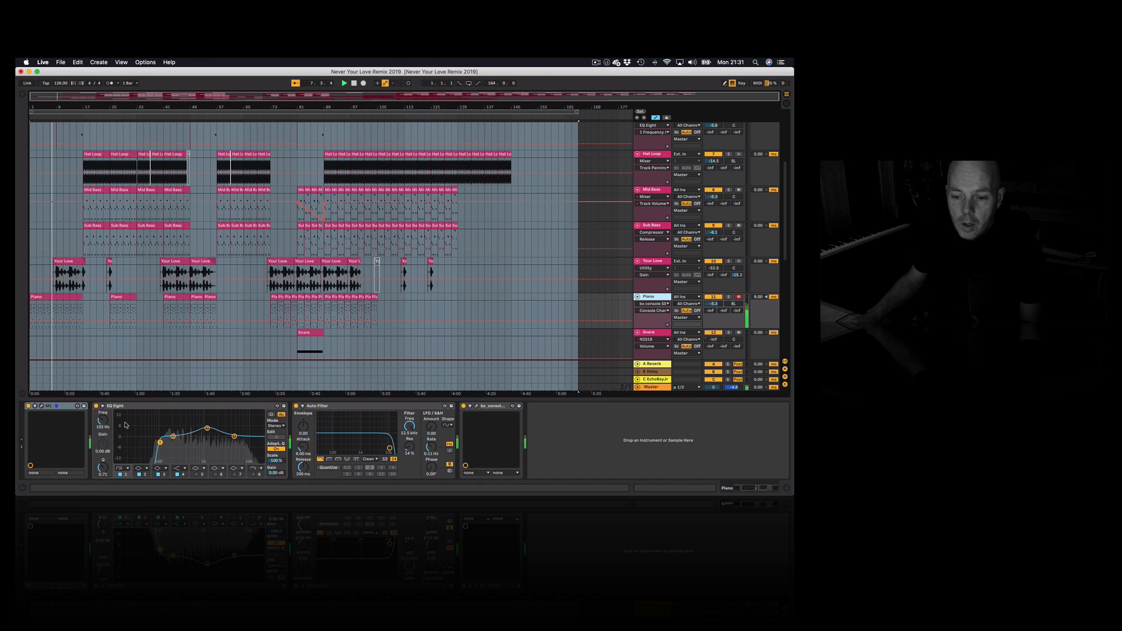
{"action": "left_click", "coordinate": [41, 405]}
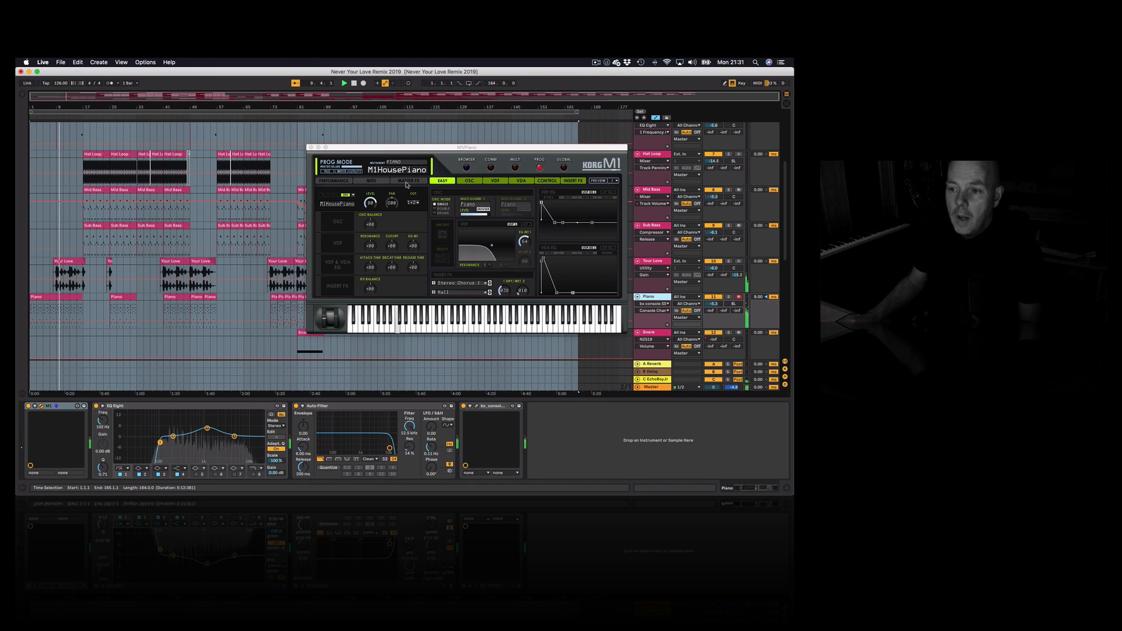
{"action": "left_click", "coordinate": [311, 147]}
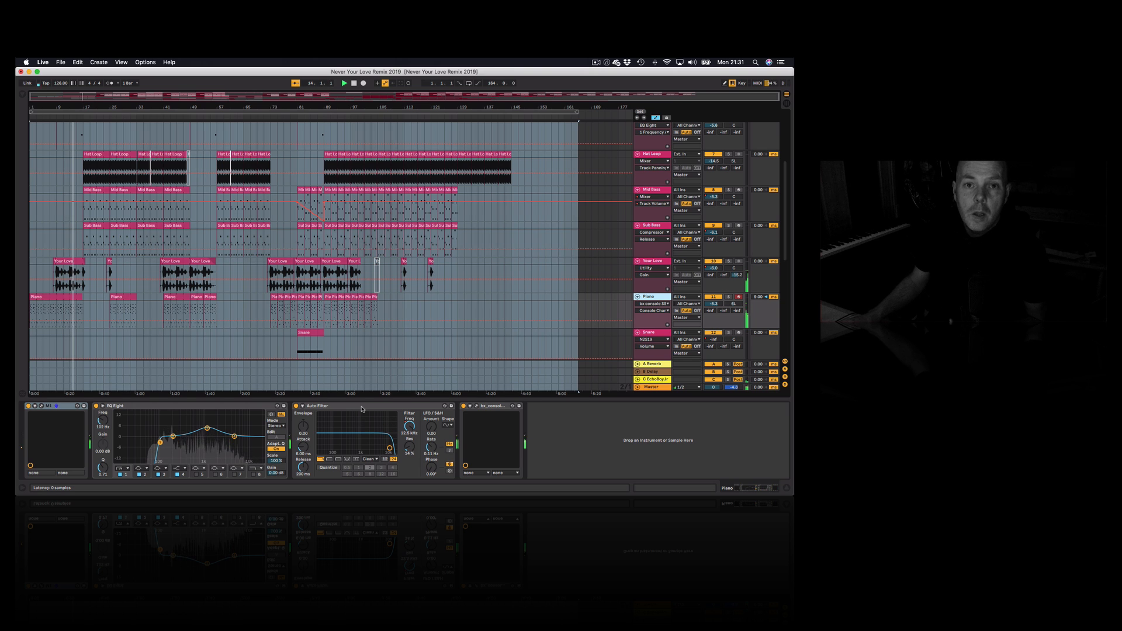
{"action": "left_click", "coordinate": [477, 407]}
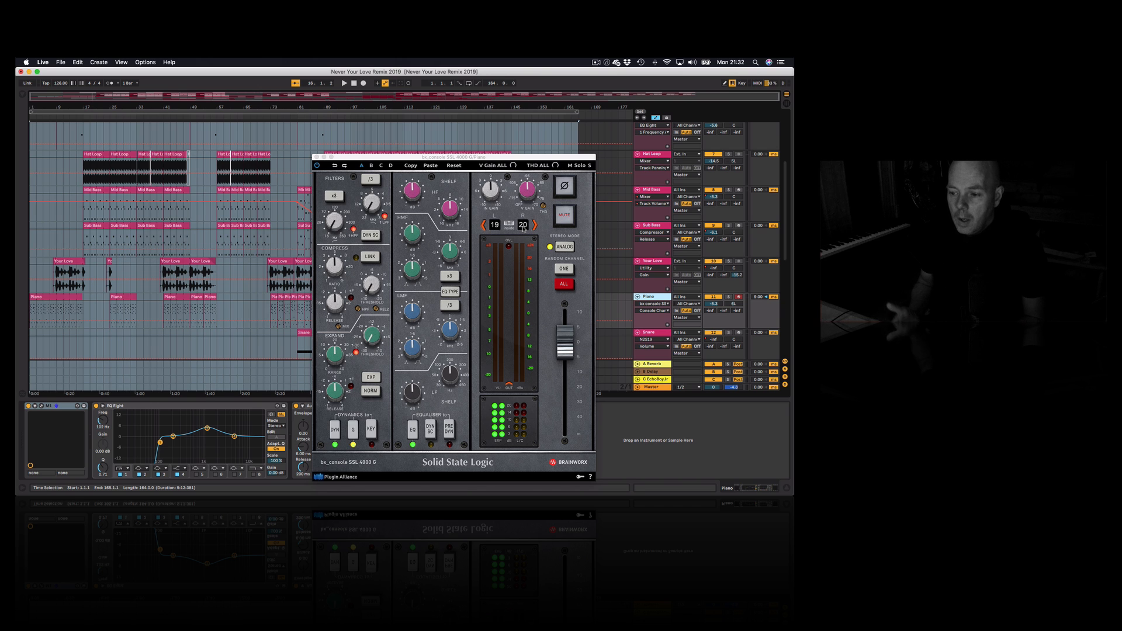
Step: View the bx_console SSL 4000 G channel strip on the Beats track and close it again
{"action": "scroll", "coordinate": [657, 182], "scroll_direction": "up", "scroll_amount": 2}
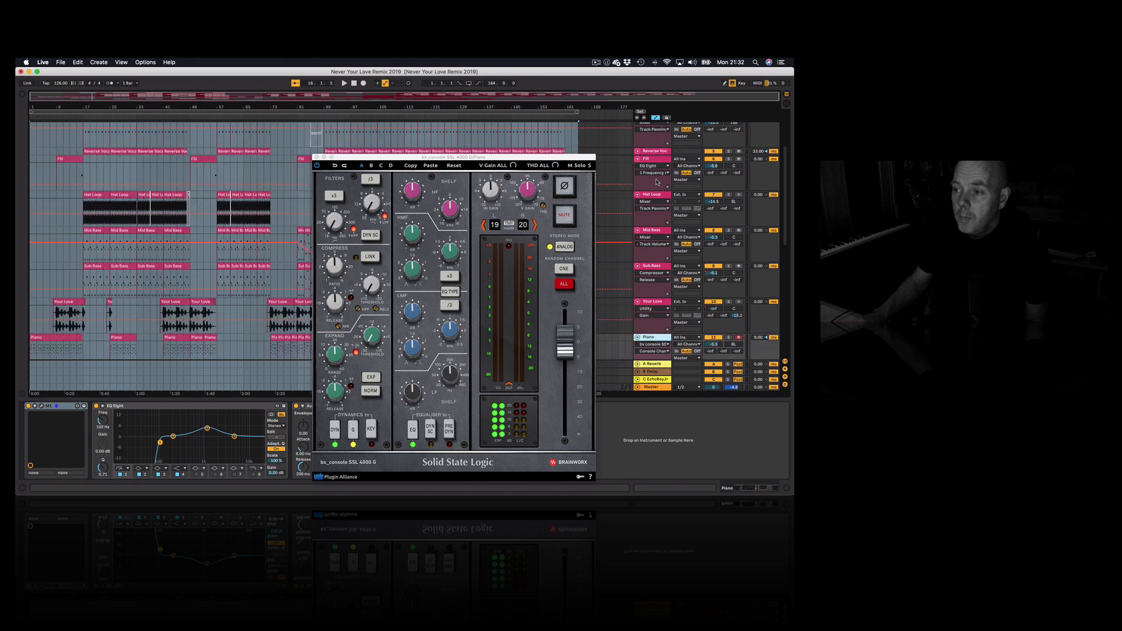
{"action": "scroll", "coordinate": [657, 182], "scroll_direction": "up", "scroll_amount": 3}
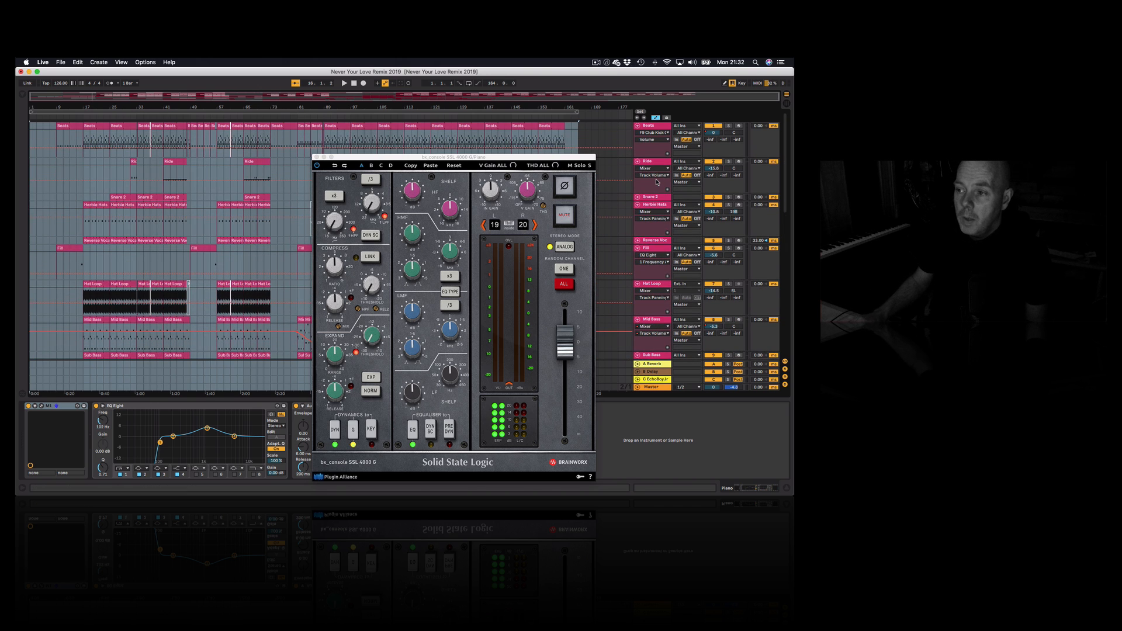
{"action": "left_click", "coordinate": [649, 126]}
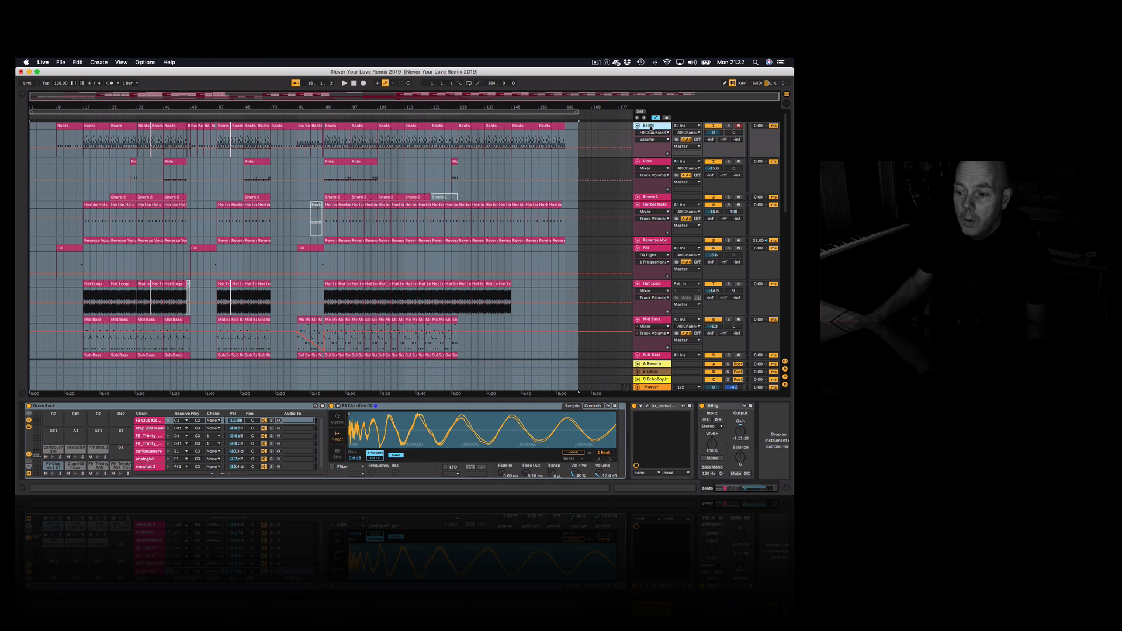
{"action": "left_click", "coordinate": [647, 406]}
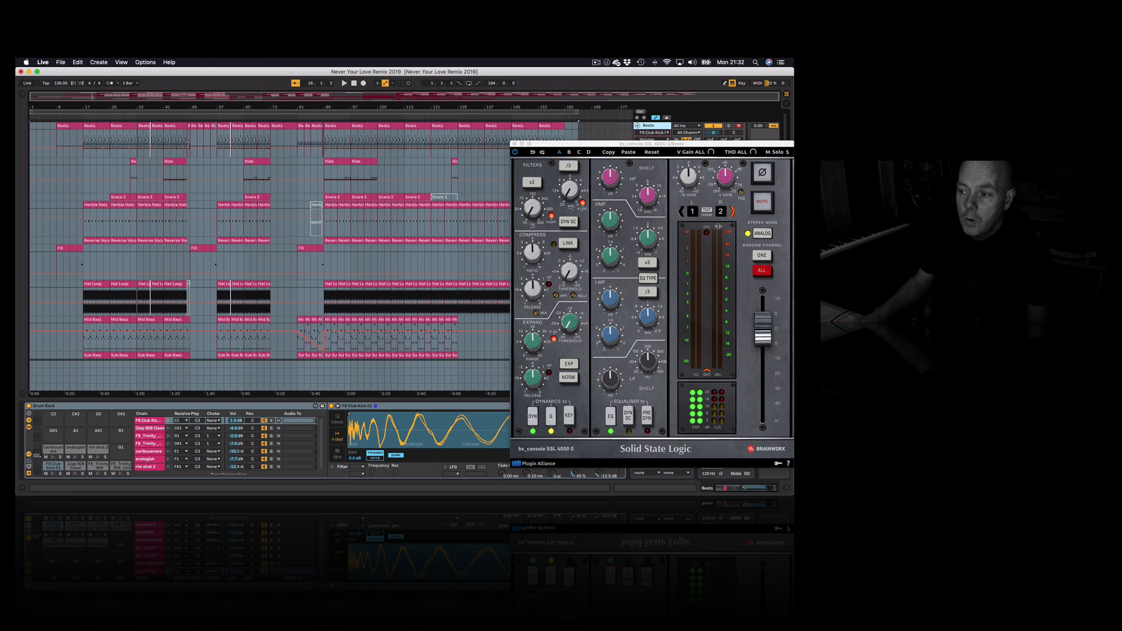
{"action": "left_click", "coordinate": [514, 143]}
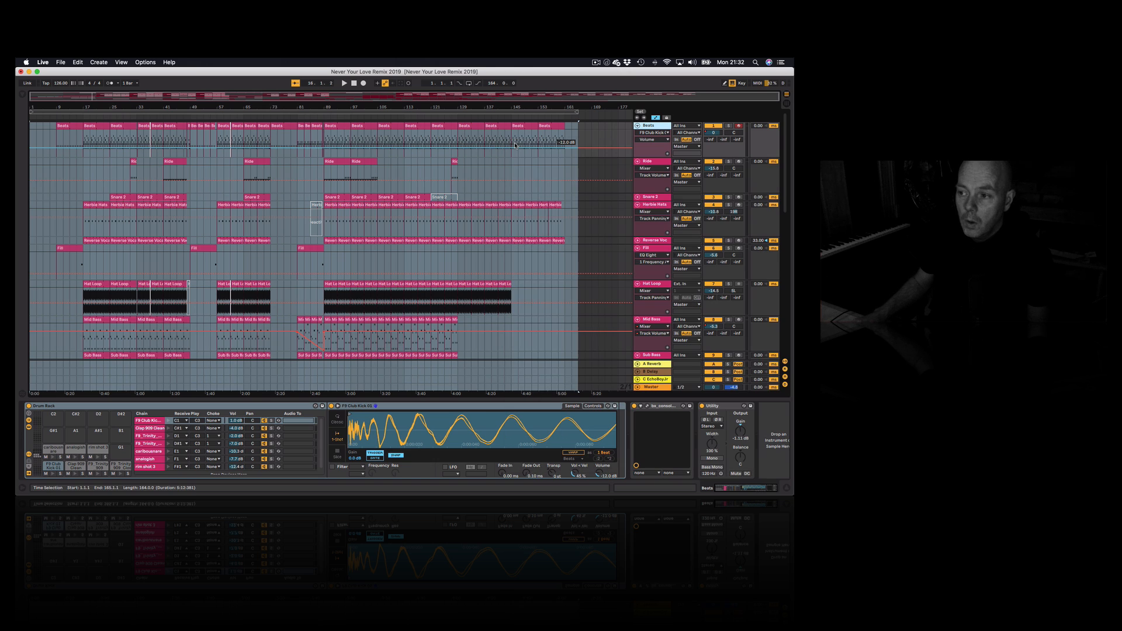
Step: Inspect the Ride track's devices and the bx_console channel strips on the Snare 2 and Herbie Hats tracks
{"action": "left_click", "coordinate": [654, 163]}
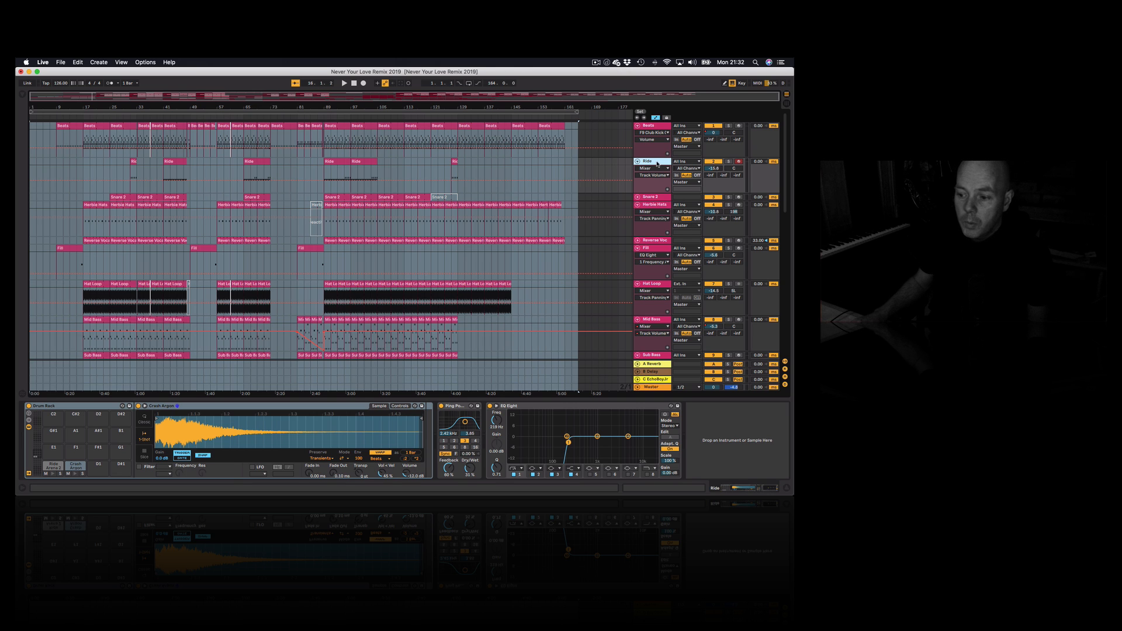
{"action": "left_click", "coordinate": [651, 197]}
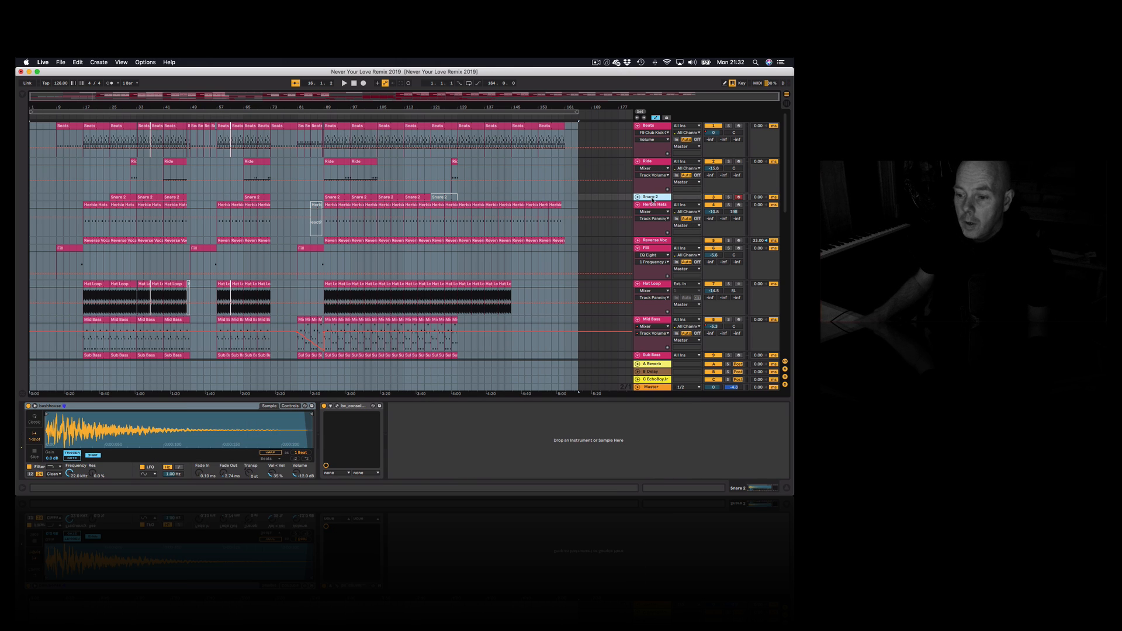
{"action": "left_click", "coordinate": [336, 405]}
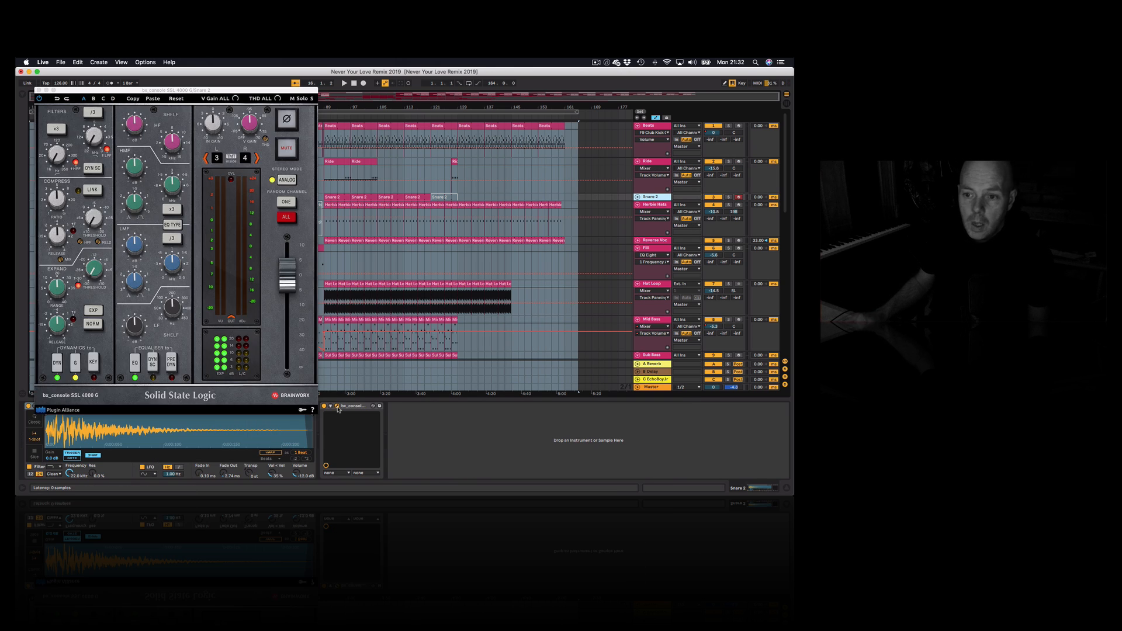
{"action": "left_click", "coordinate": [655, 206]}
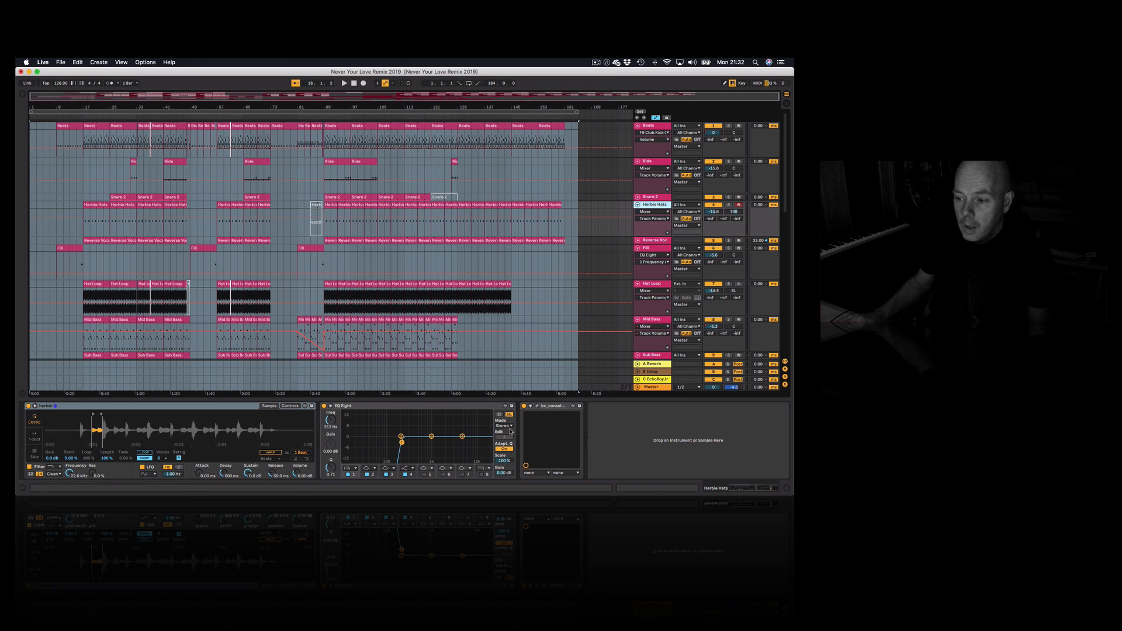
{"action": "left_click", "coordinate": [536, 406]}
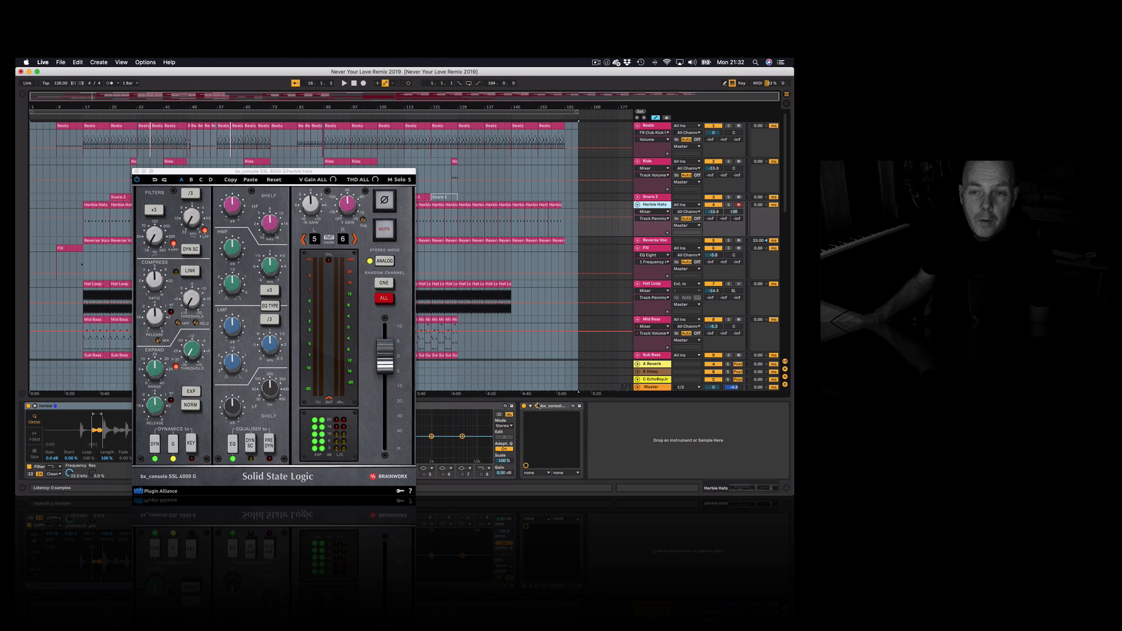
Step: View the bx_console SSL 4000 G in the Master track's effect chain, and close its window
{"action": "left_click", "coordinate": [659, 387]}
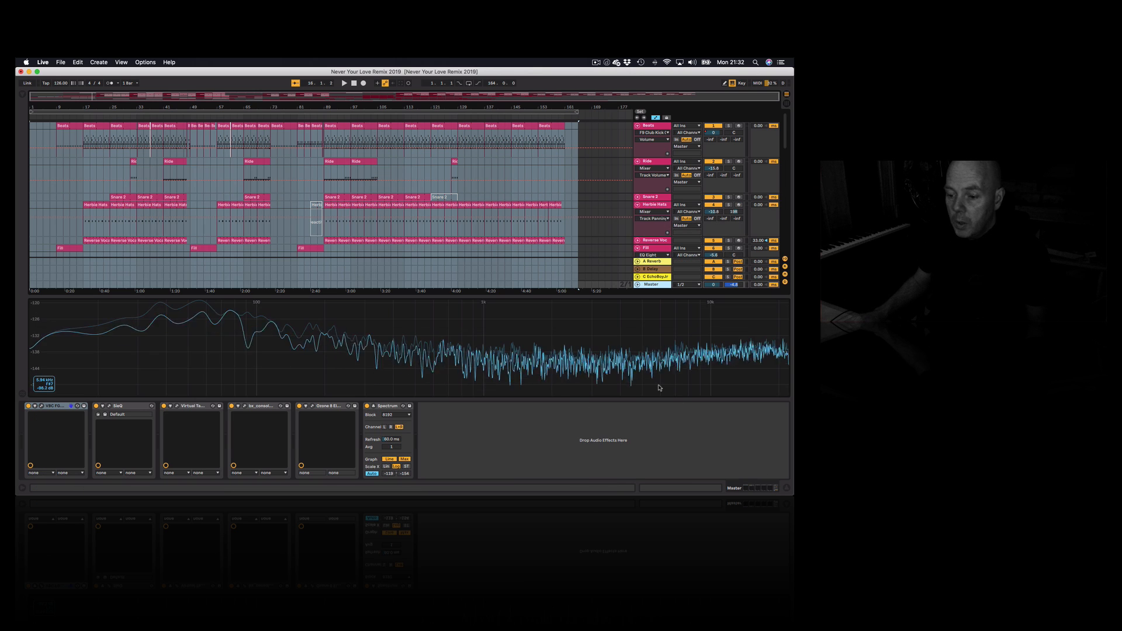
{"action": "left_click", "coordinate": [244, 407]}
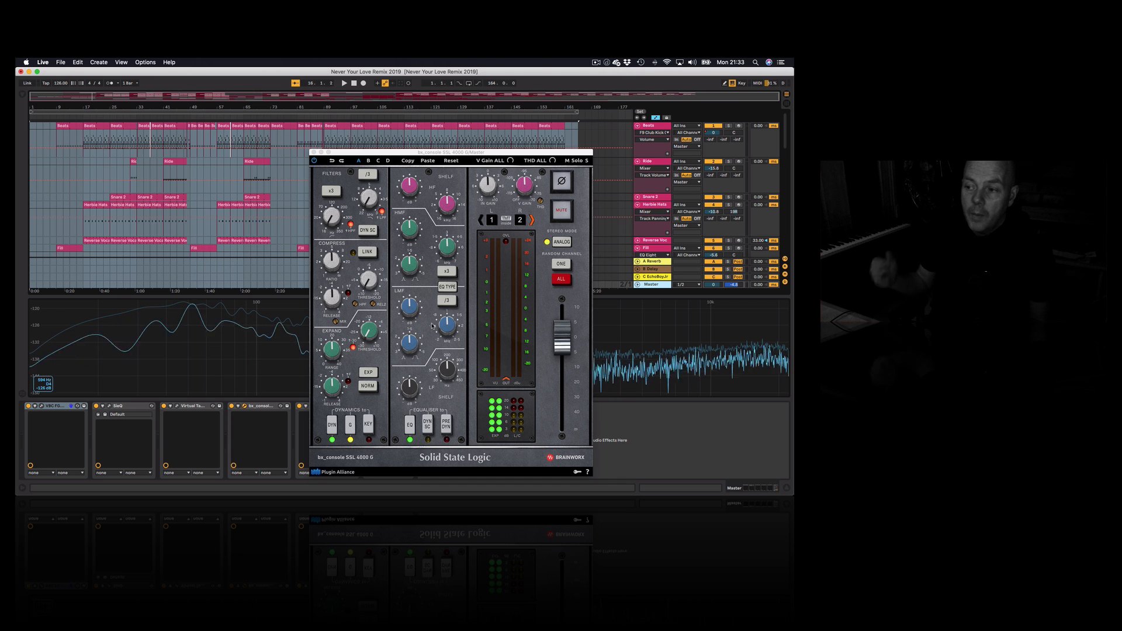
{"action": "left_click", "coordinate": [314, 153]}
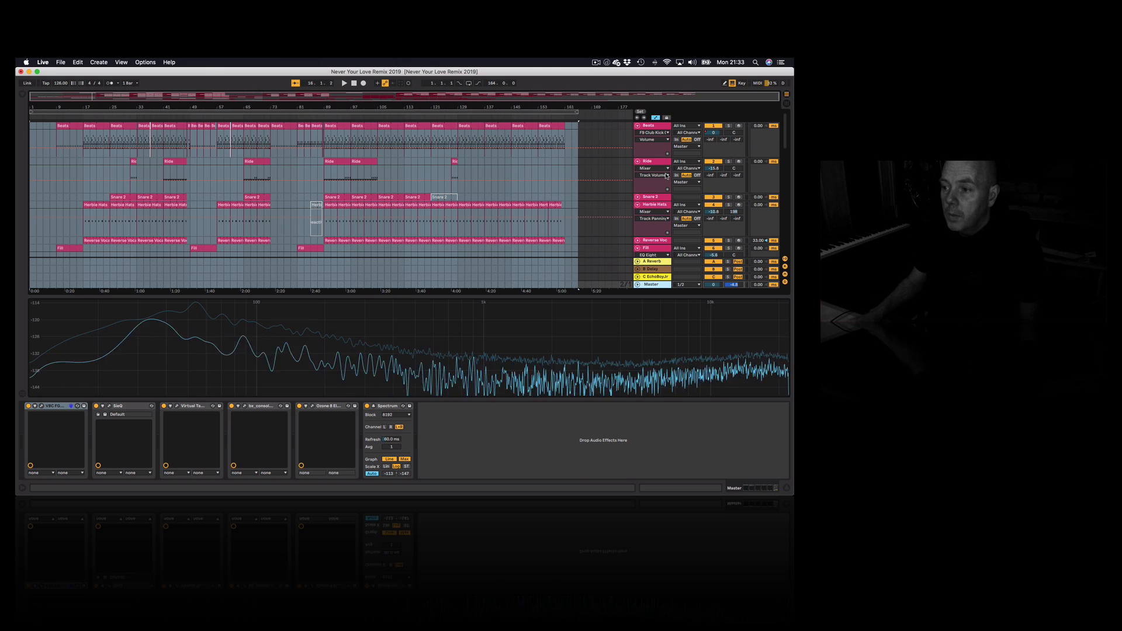
Step: Play the arrangement while watching the Piano track's bx_console meters, and close the plug-in window
{"action": "scroll", "coordinate": [670, 251], "scroll_direction": "down", "scroll_amount": 10}
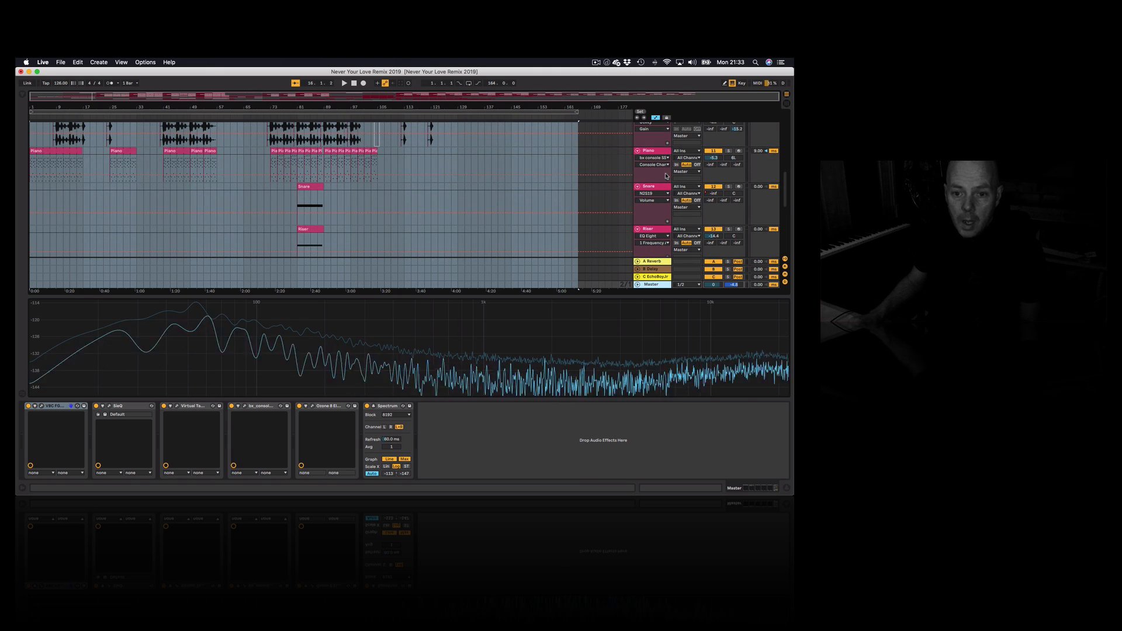
{"action": "left_click", "coordinate": [651, 151]}
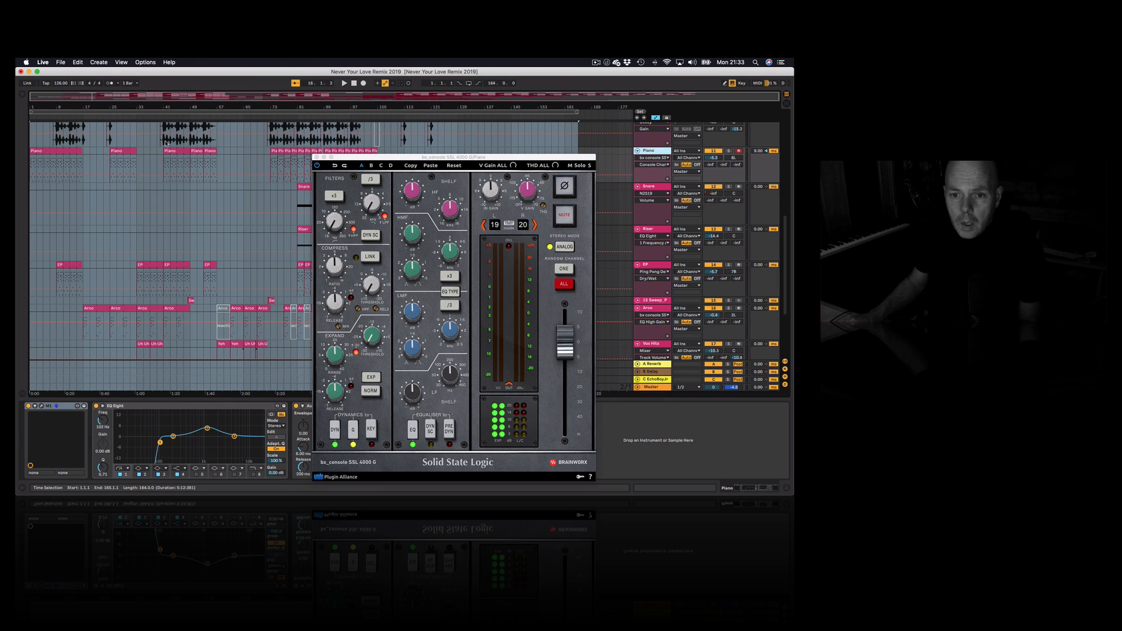
{"action": "key", "text": "space"}
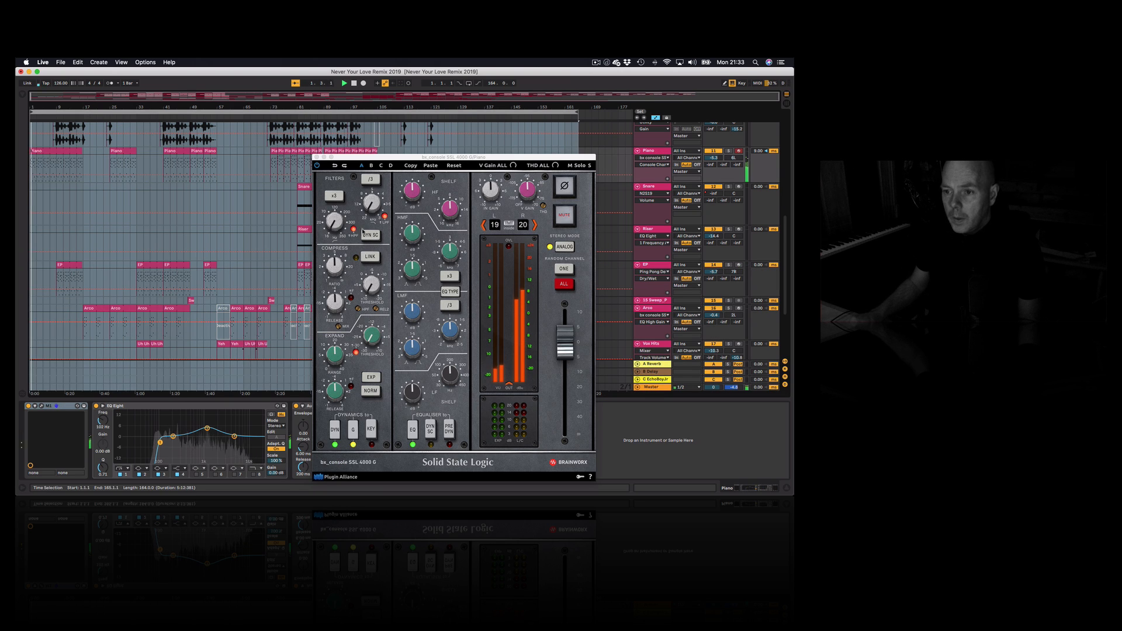
{"action": "left_click", "coordinate": [316, 157]}
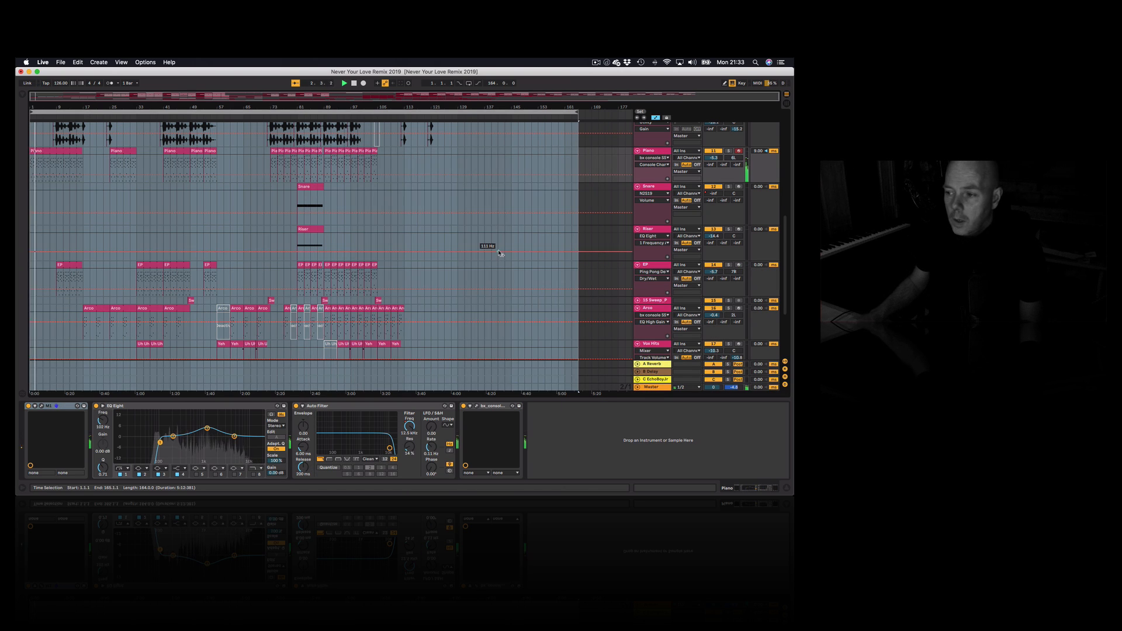
Step: Open the EP track's M1 instrument and audition the track in solo, comparing its sound with Ping Pong Delay off and on
{"action": "left_click", "coordinate": [641, 274]}
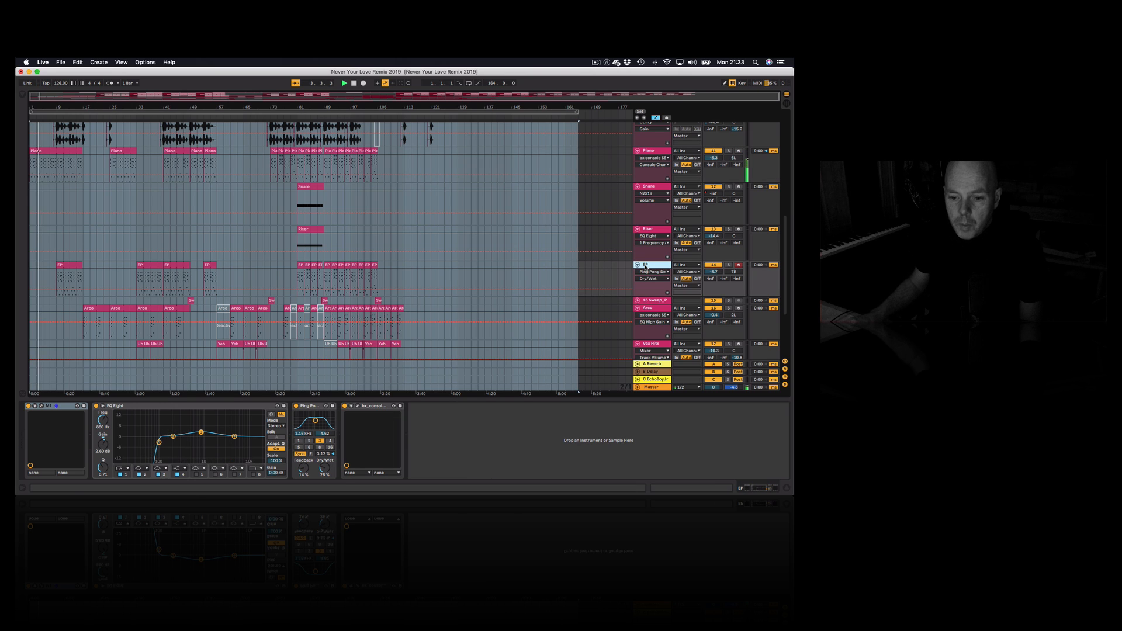
{"action": "left_click", "coordinate": [44, 406]}
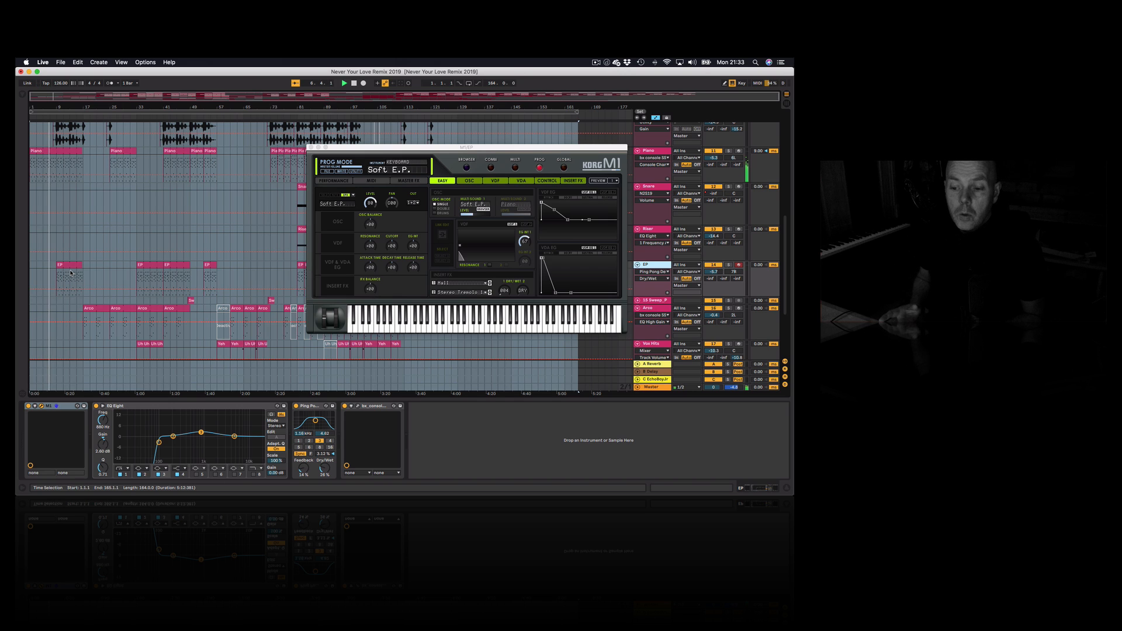
{"action": "left_click", "coordinate": [728, 265]}
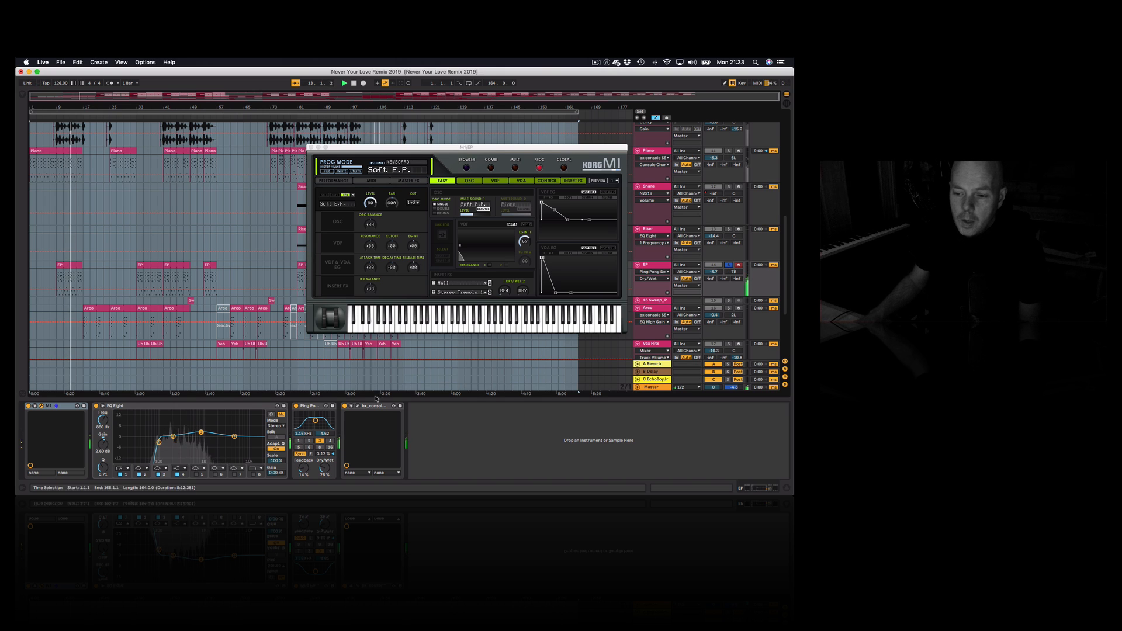
{"action": "left_click", "coordinate": [296, 406]}
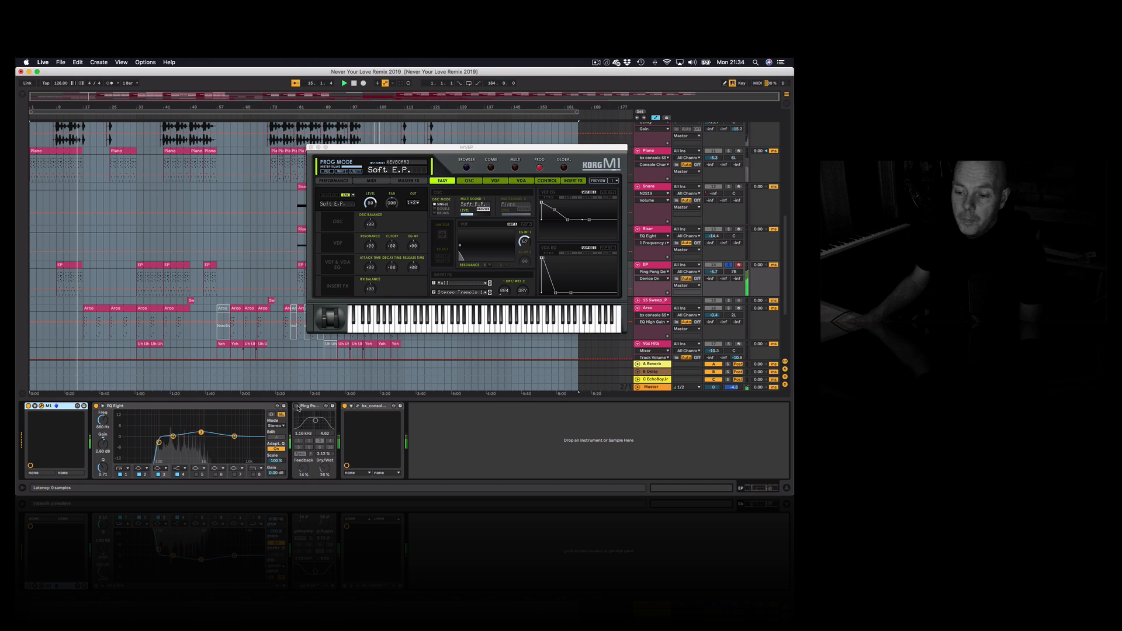
{"action": "left_click", "coordinate": [296, 406]}
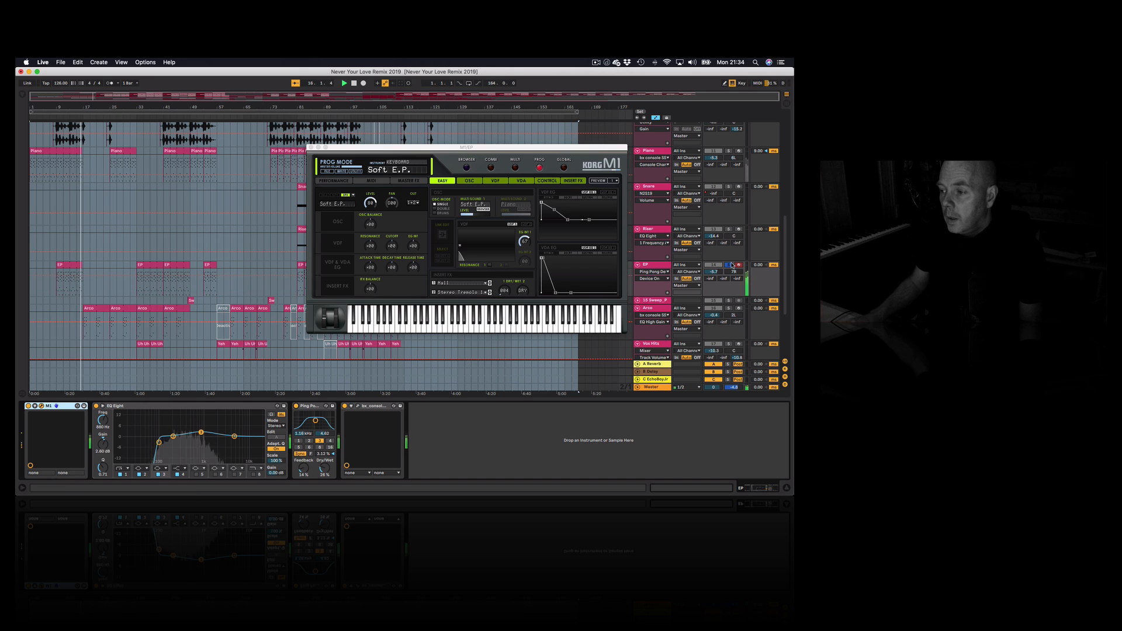
{"action": "left_click", "coordinate": [731, 266]}
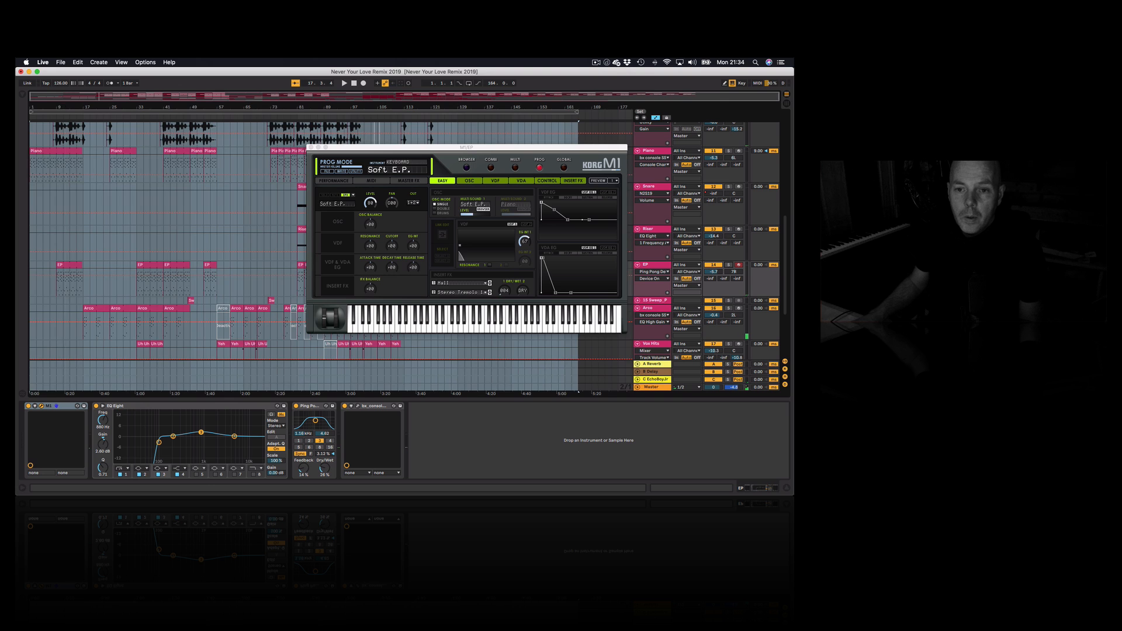
Step: Move the start of the arrangement loop to bar 16 and show the Beats track's devices
{"action": "left_click_drag", "start_coordinate": [67, 107], "coordinate": [67, 161]}
{"action": "scroll", "coordinate": [134, 221], "scroll_direction": "up", "scroll_amount": 4}
{"action": "scroll", "coordinate": [134, 222], "scroll_direction": "left", "scroll_amount": 4}
{"action": "scroll", "coordinate": [134, 221], "scroll_direction": "down", "scroll_amount": 1}
{"action": "scroll", "coordinate": [134, 221], "scroll_direction": "right", "scroll_amount": 2}
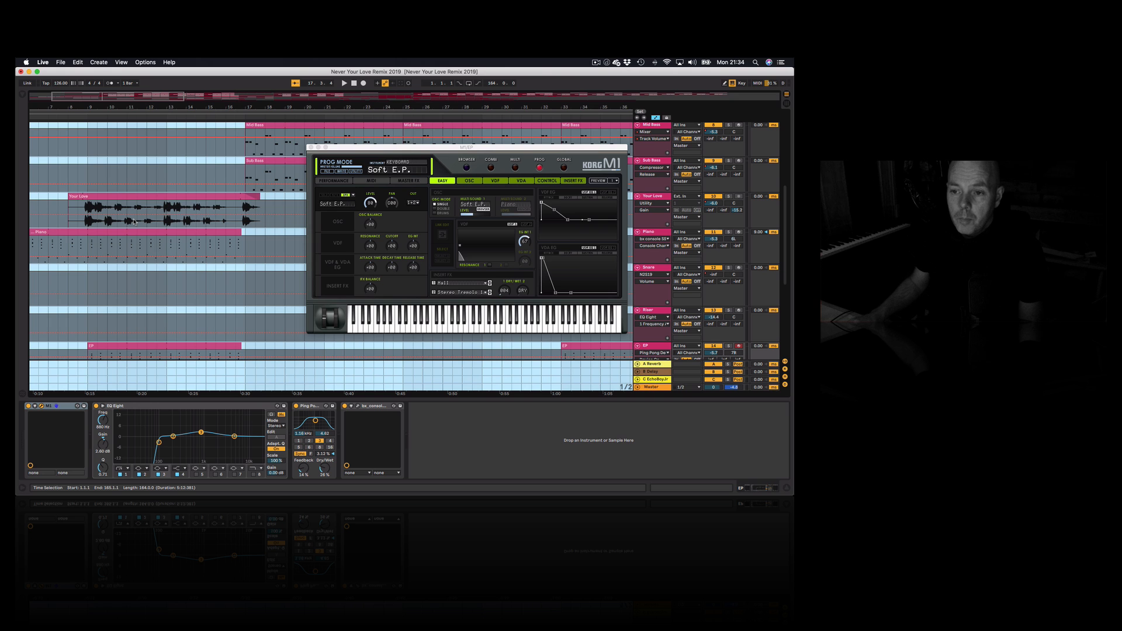
{"action": "scroll", "coordinate": [260, 240], "scroll_direction": "up", "scroll_amount": 4}
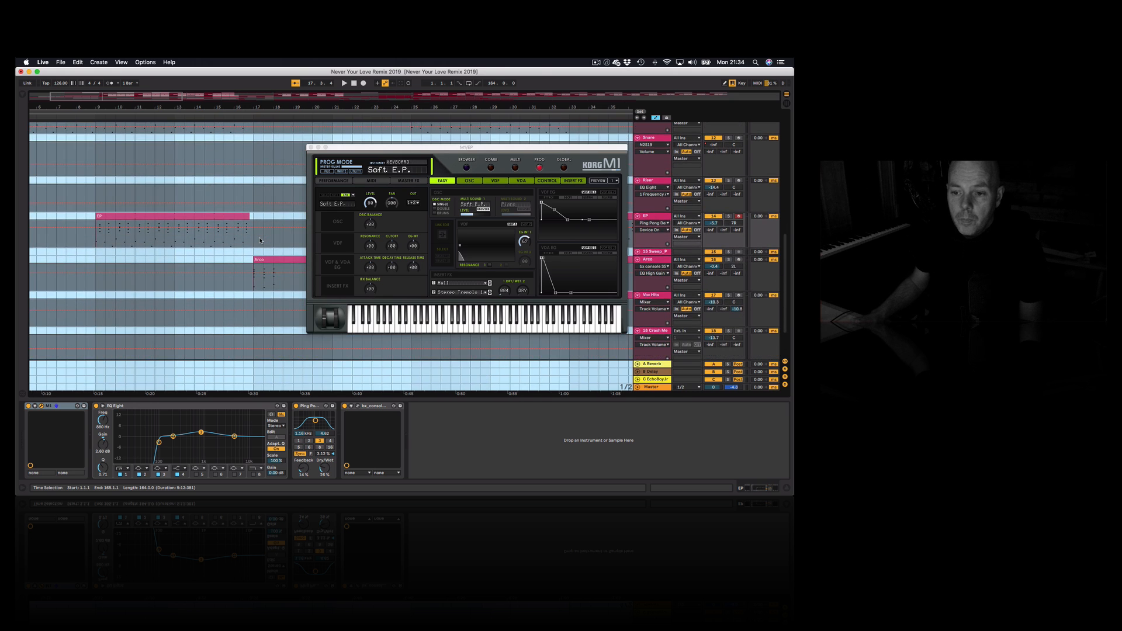
{"action": "scroll", "coordinate": [260, 240], "scroll_direction": "right", "scroll_amount": 2}
{"action": "scroll", "coordinate": [260, 240], "scroll_direction": "up", "scroll_amount": 4}
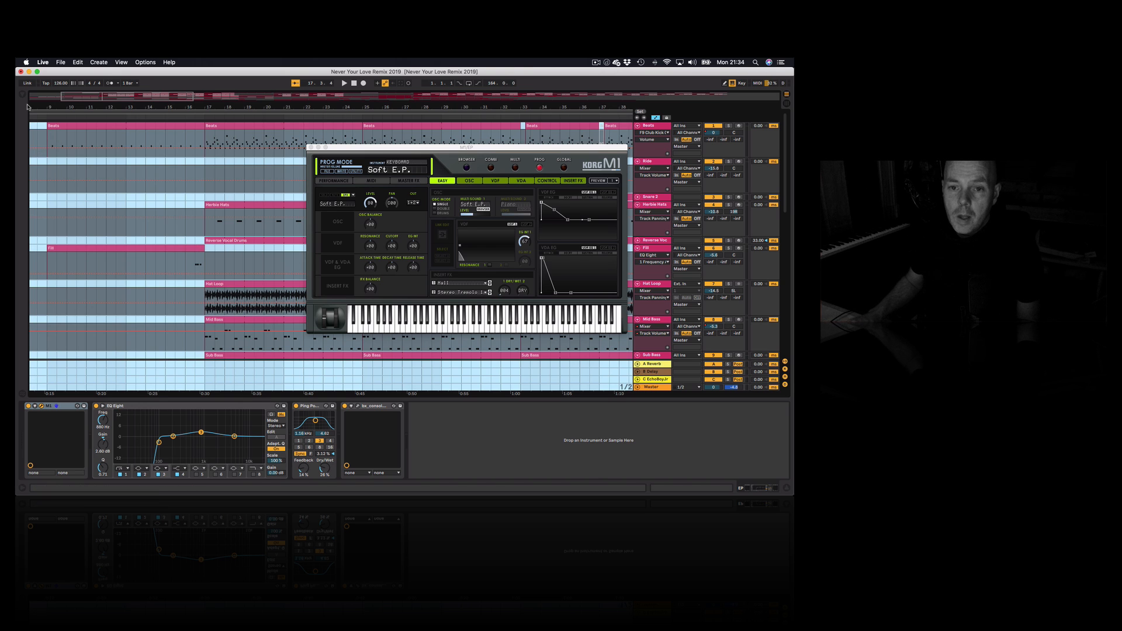
{"action": "left_click_drag", "start_coordinate": [32, 110], "coordinate": [117, 109]}
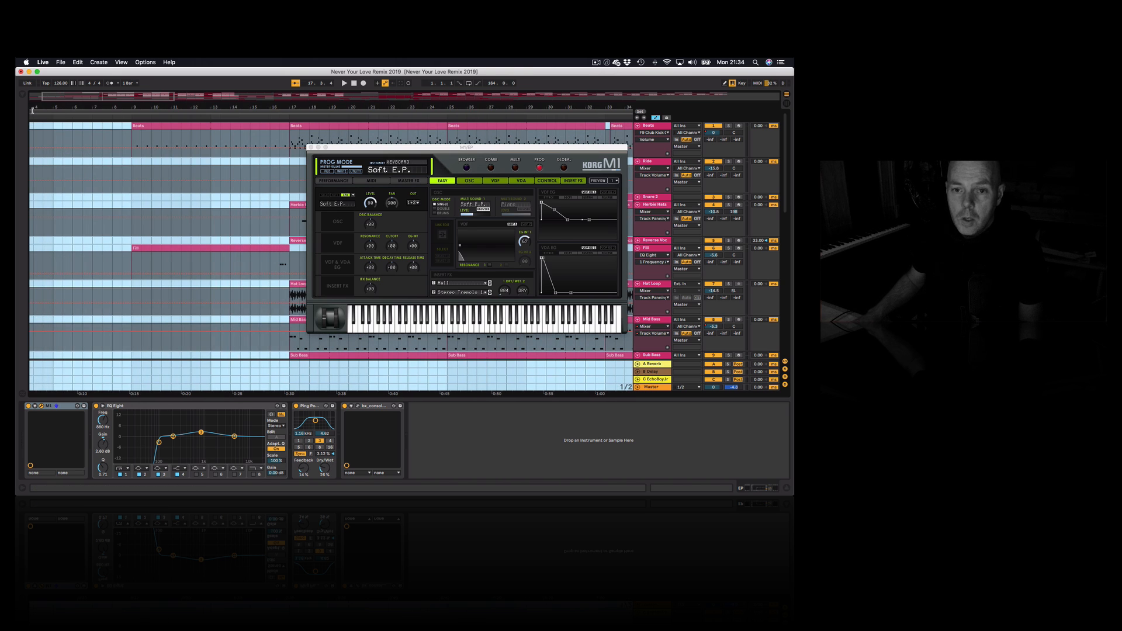
{"action": "left_click_drag", "start_coordinate": [33, 110], "coordinate": [297, 70]}
{"action": "left_click", "coordinate": [650, 126]}
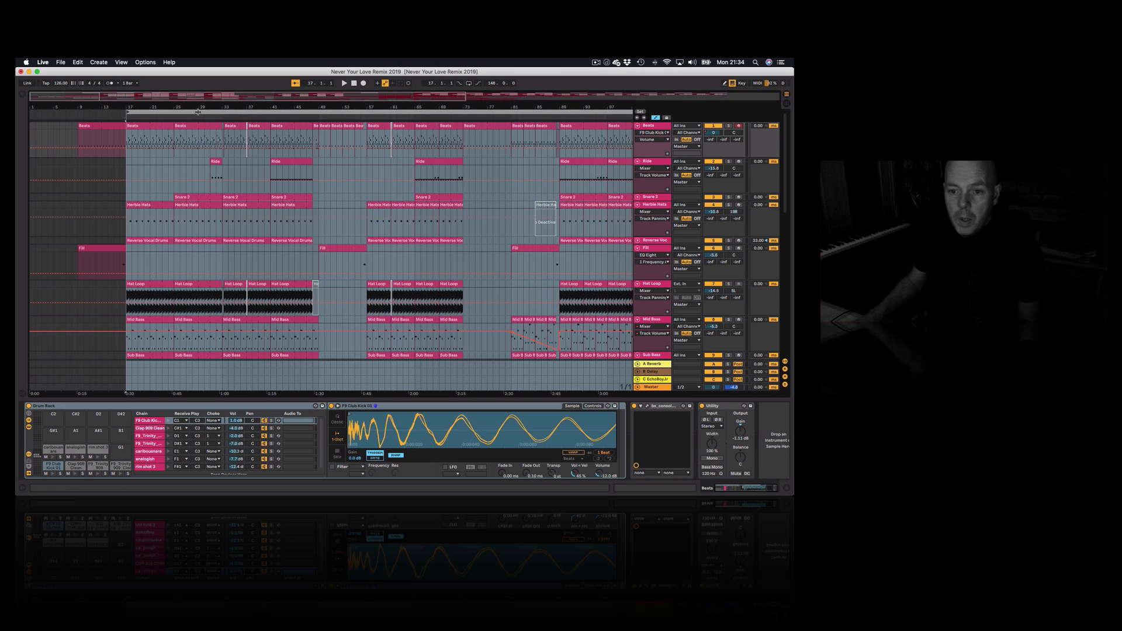
{"action": "left_click_drag", "start_coordinate": [128, 112], "coordinate": [121, 111]}
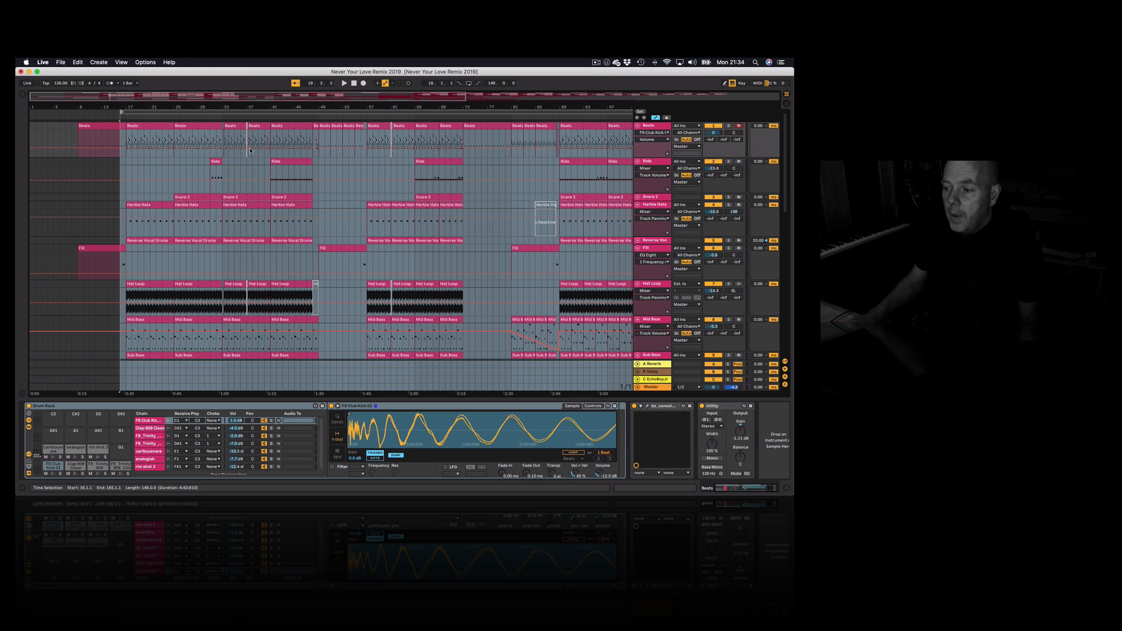
{"action": "scroll", "coordinate": [516, 248], "scroll_direction": "down", "scroll_amount": 5}
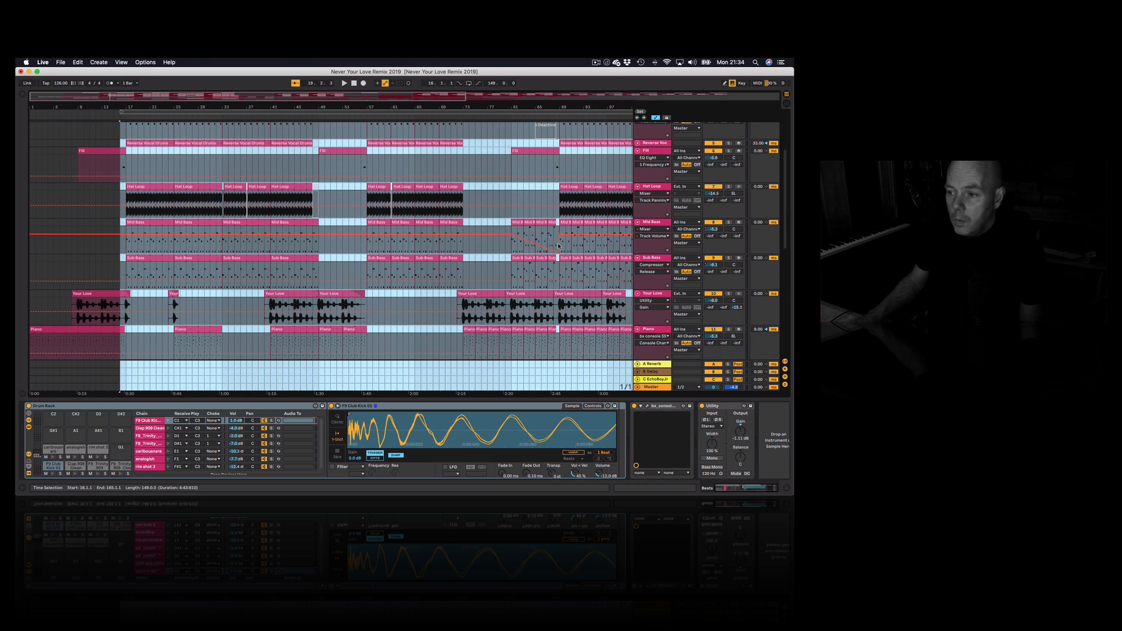
Step: Open the Bass Master instrument on the Mid Bass track, view its settings, and close its window
{"action": "left_click", "coordinate": [667, 224]}
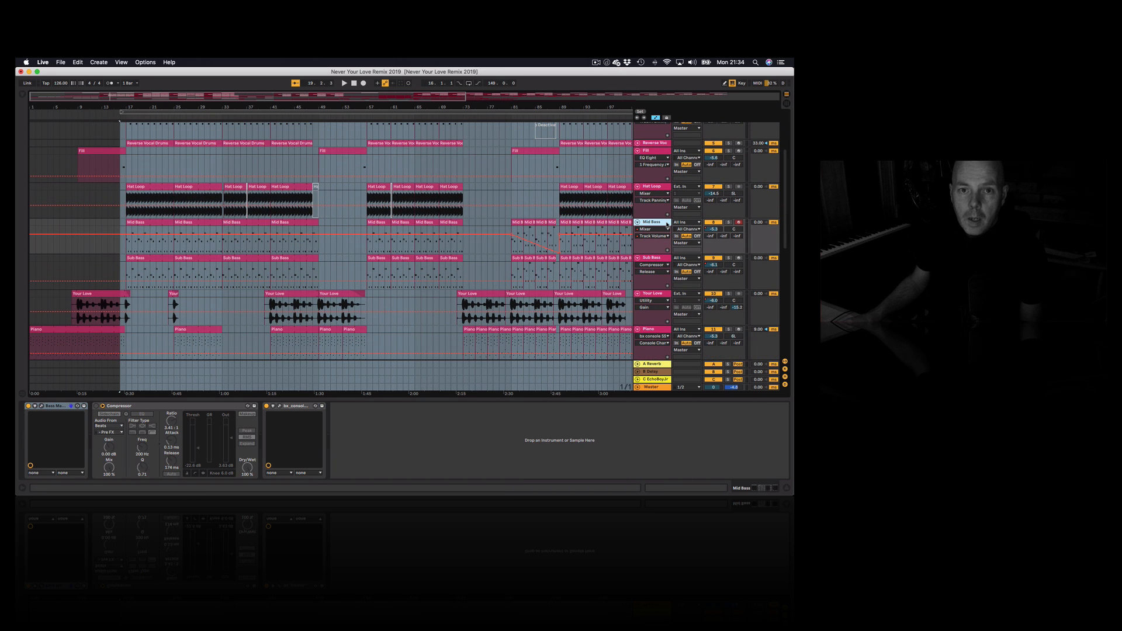
{"action": "left_click", "coordinate": [43, 408]}
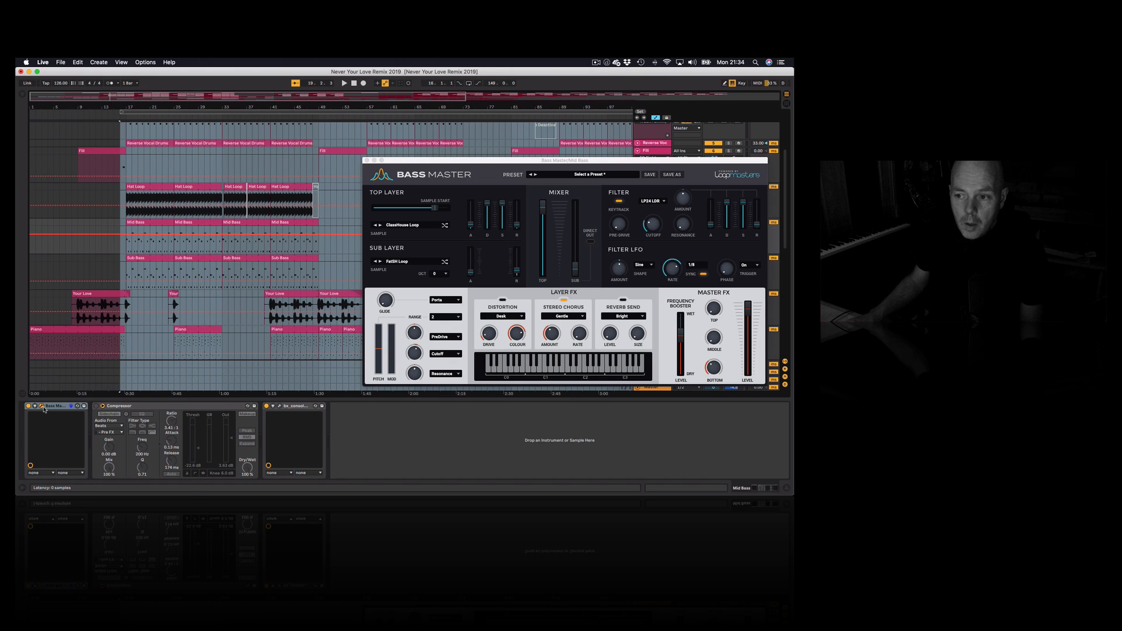
{"action": "left_click_drag", "start_coordinate": [499, 162], "coordinate": [379, 162]}
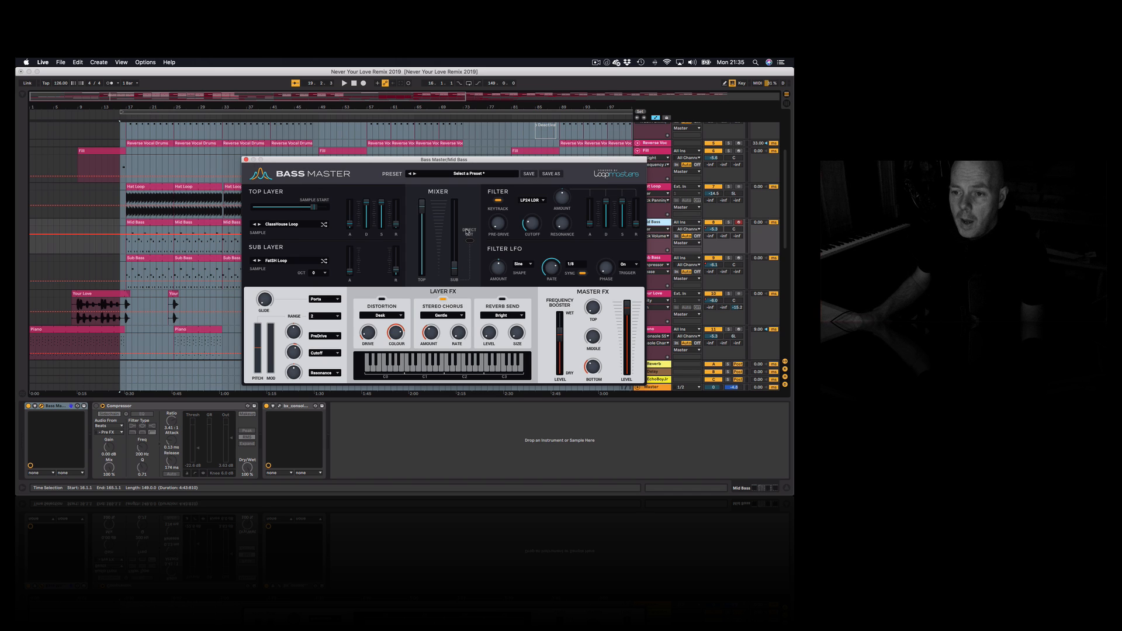
{"action": "left_click", "coordinate": [245, 159]}
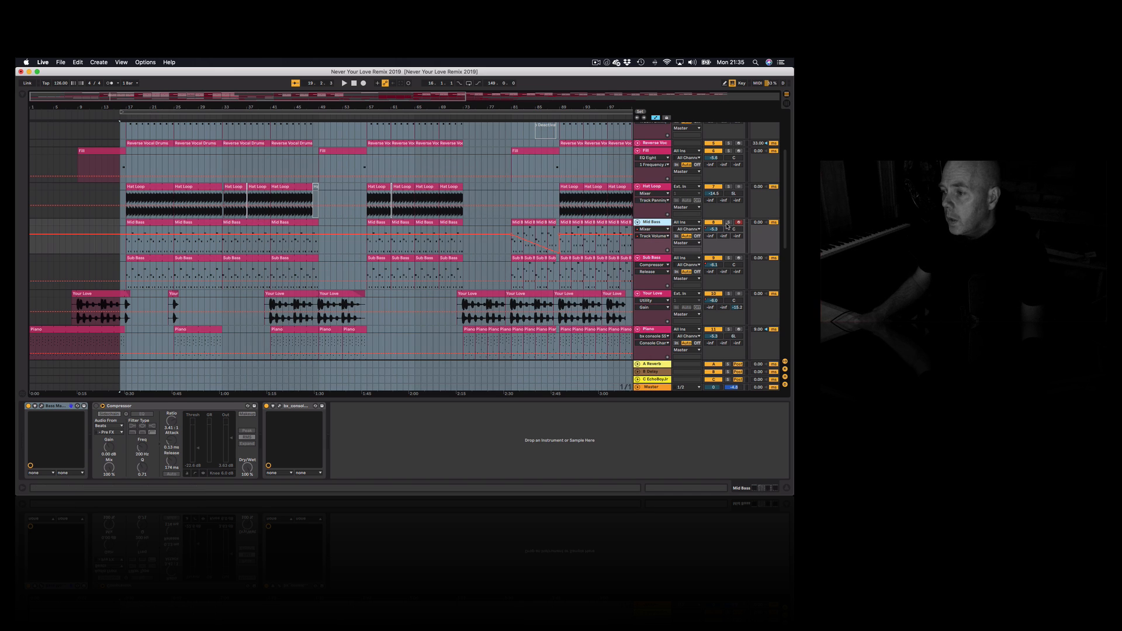
Step: Audition the Mid Bass and Sub Bass tracks in solo from bar 17, rechecking the Bass Master window, and clear the solo
{"action": "left_click", "coordinate": [728, 222]}
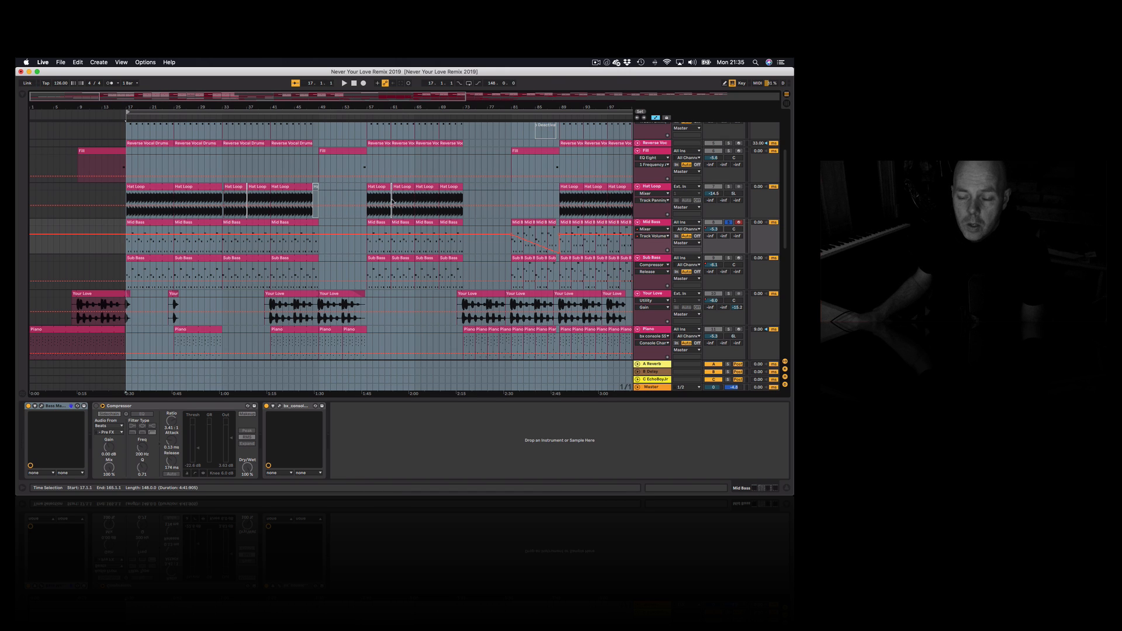
{"action": "key", "text": "space"}
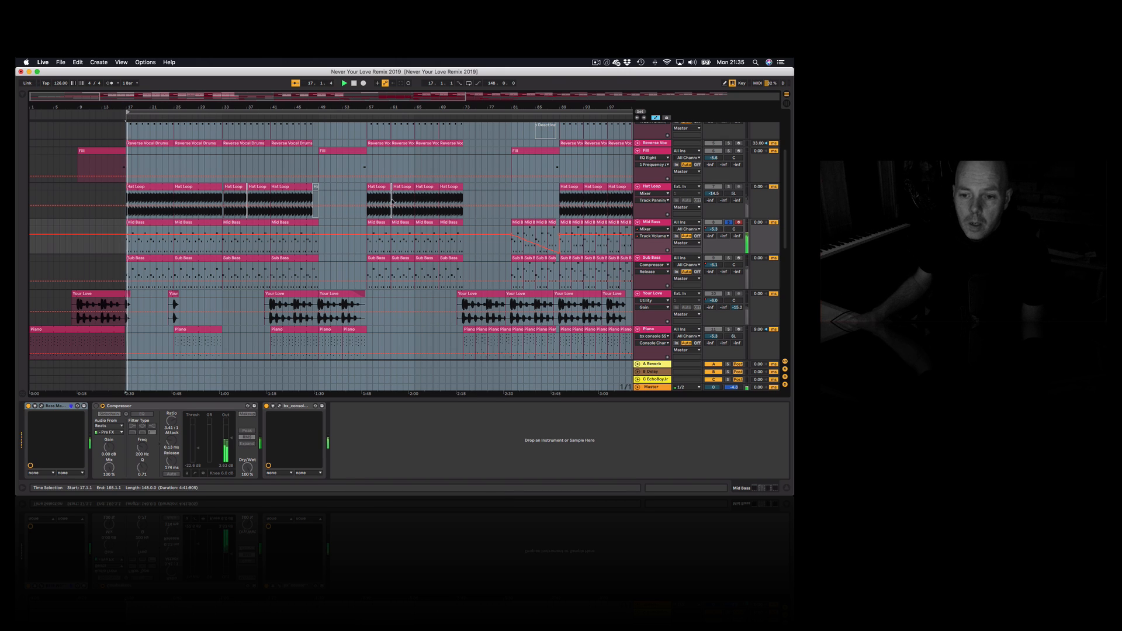
{"action": "left_click", "coordinate": [729, 223]}
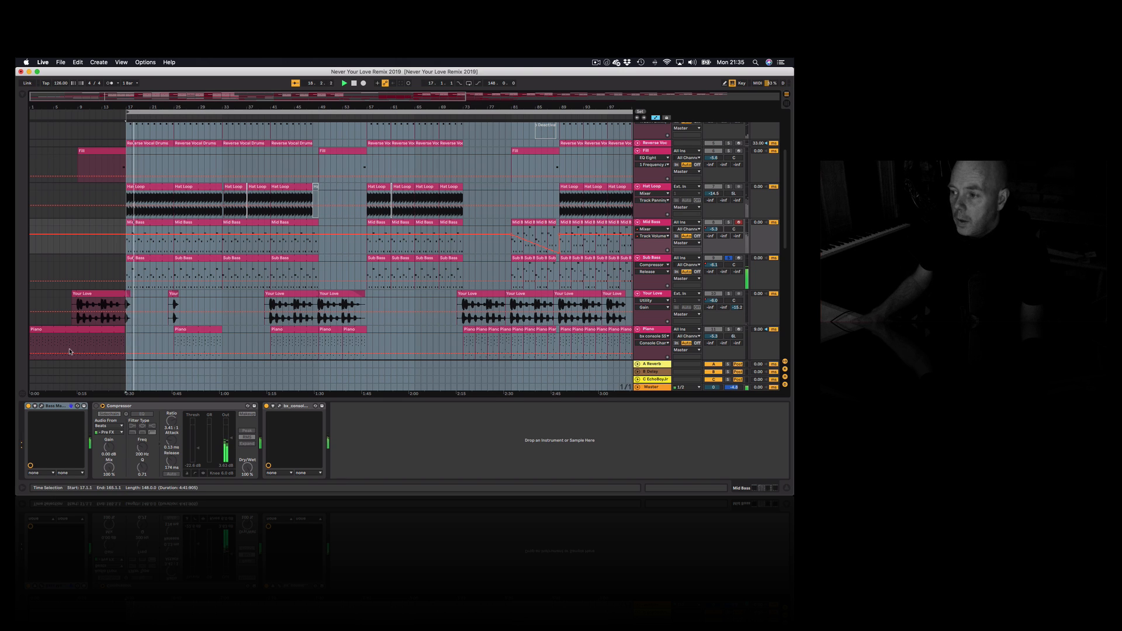
{"action": "left_click", "coordinate": [40, 405]}
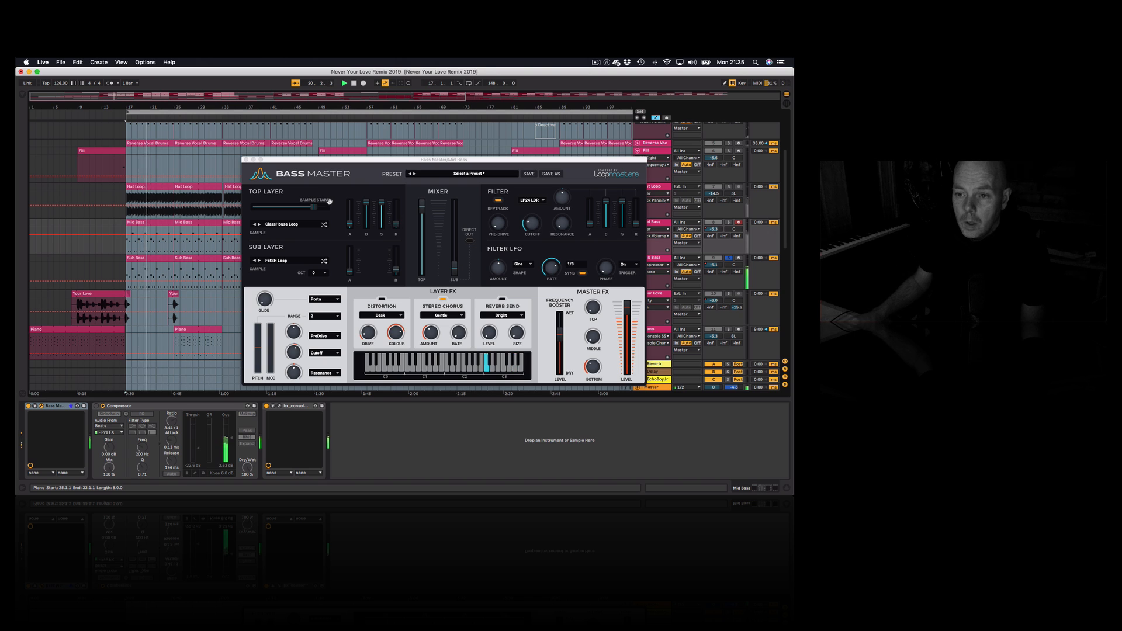
{"action": "left_click", "coordinate": [246, 160]}
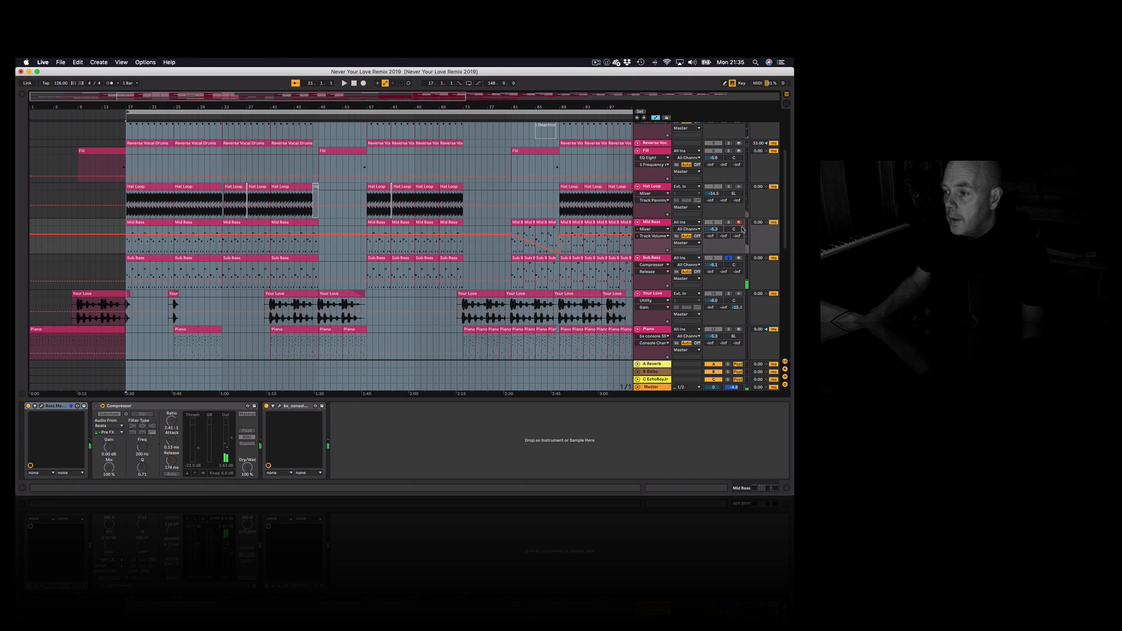
{"action": "left_click", "coordinate": [728, 223]}
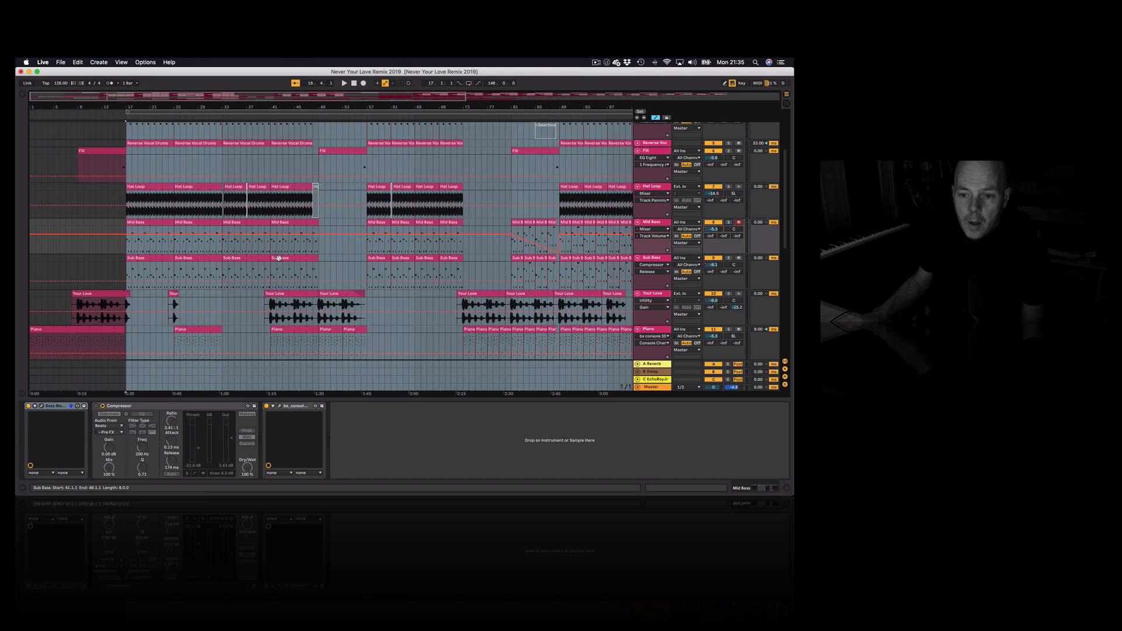
Step: Open the Arco track's M1 instrument with the ArcoStrng1 program, audition the track in solo, and close the instrument window
{"action": "scroll", "coordinate": [278, 258], "scroll_direction": "up", "scroll_amount": 5}
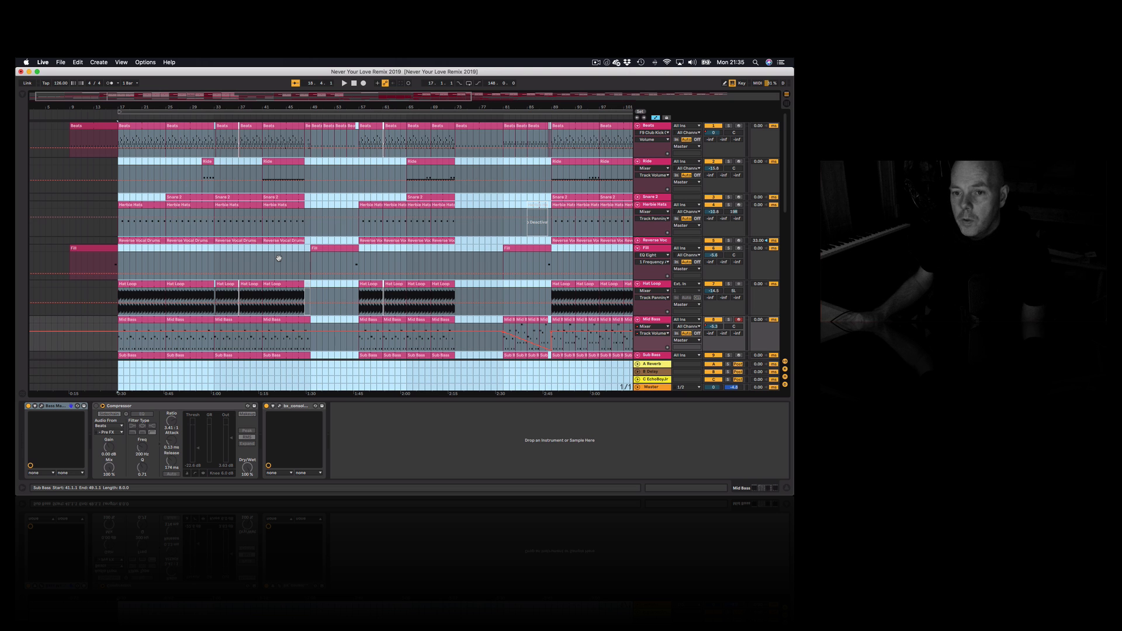
{"action": "scroll", "coordinate": [279, 257], "scroll_direction": "down", "scroll_amount": 15}
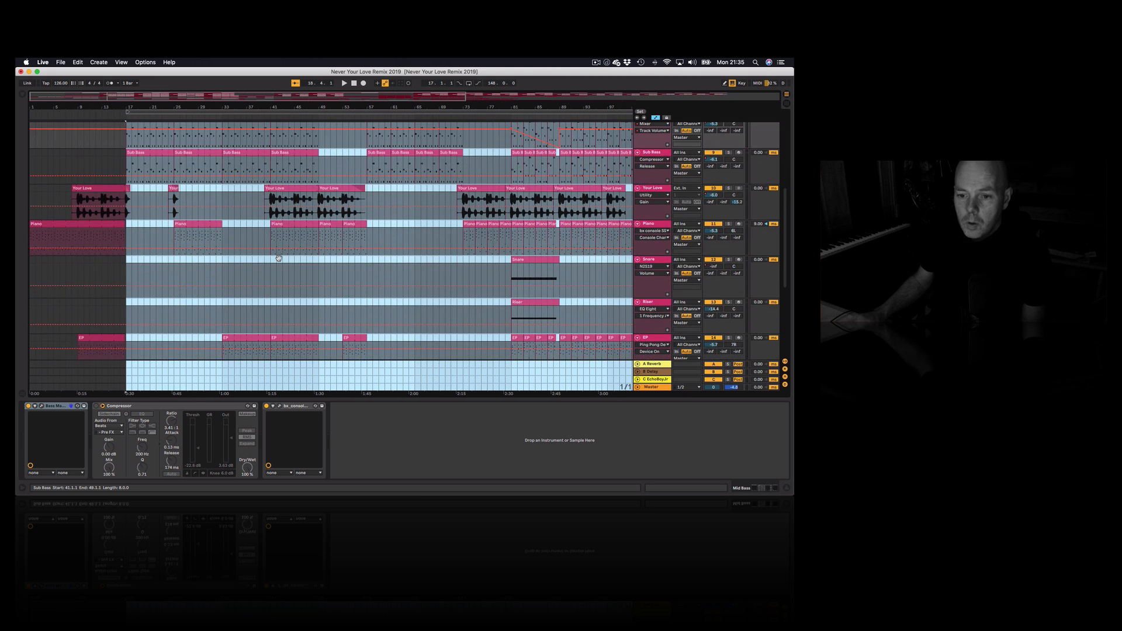
{"action": "scroll", "coordinate": [278, 257], "scroll_direction": "down", "scroll_amount": 1}
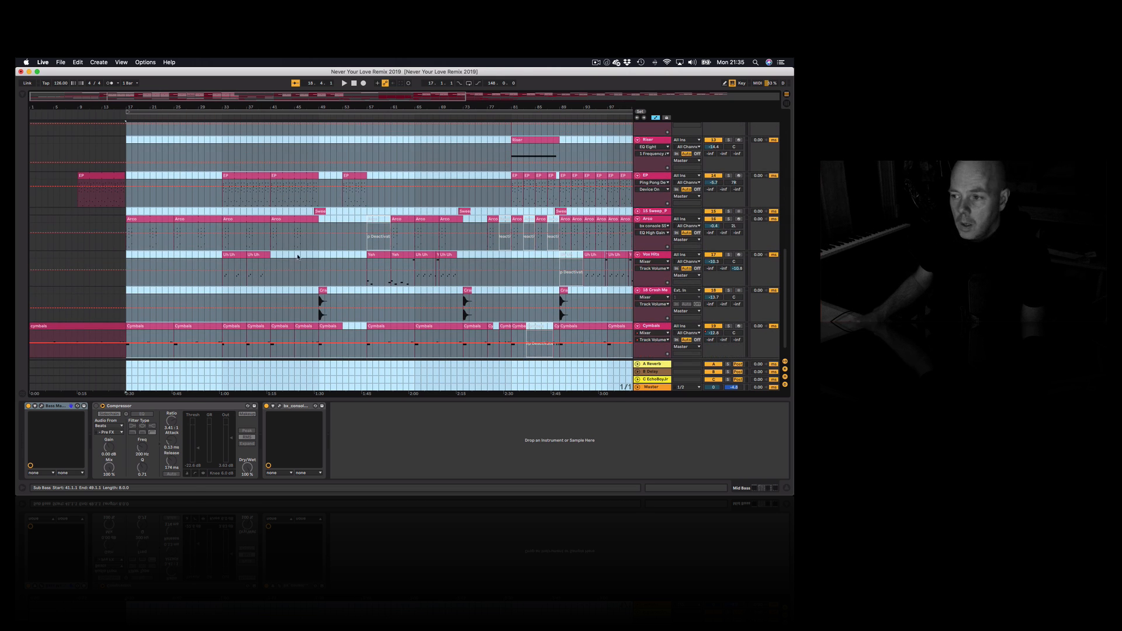
{"action": "left_click", "coordinate": [647, 220]}
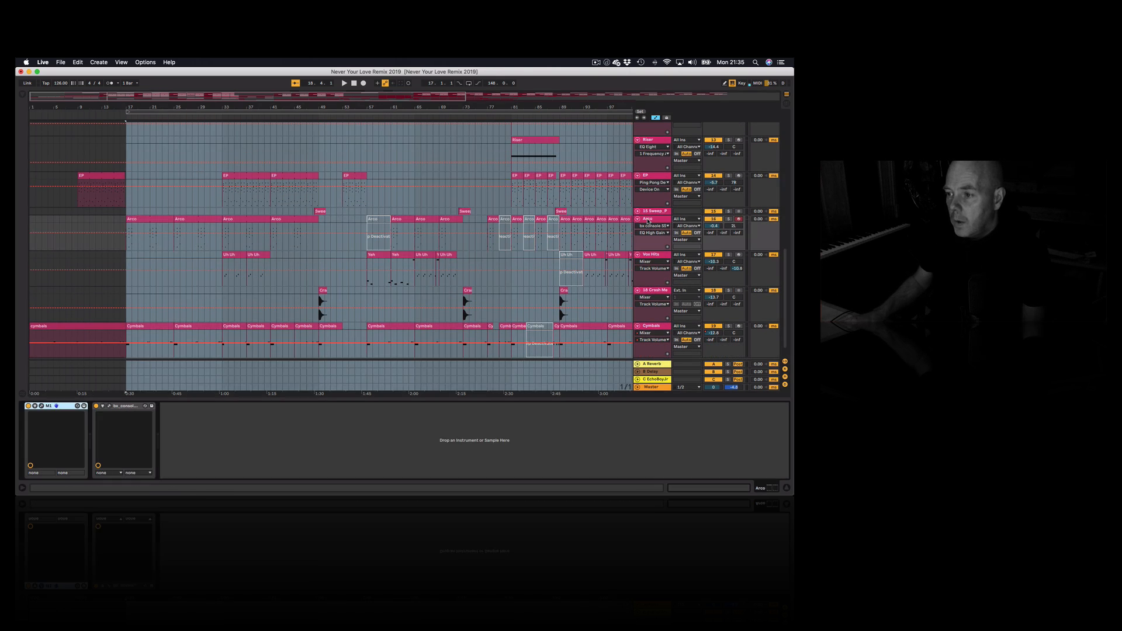
{"action": "left_click", "coordinate": [41, 406]}
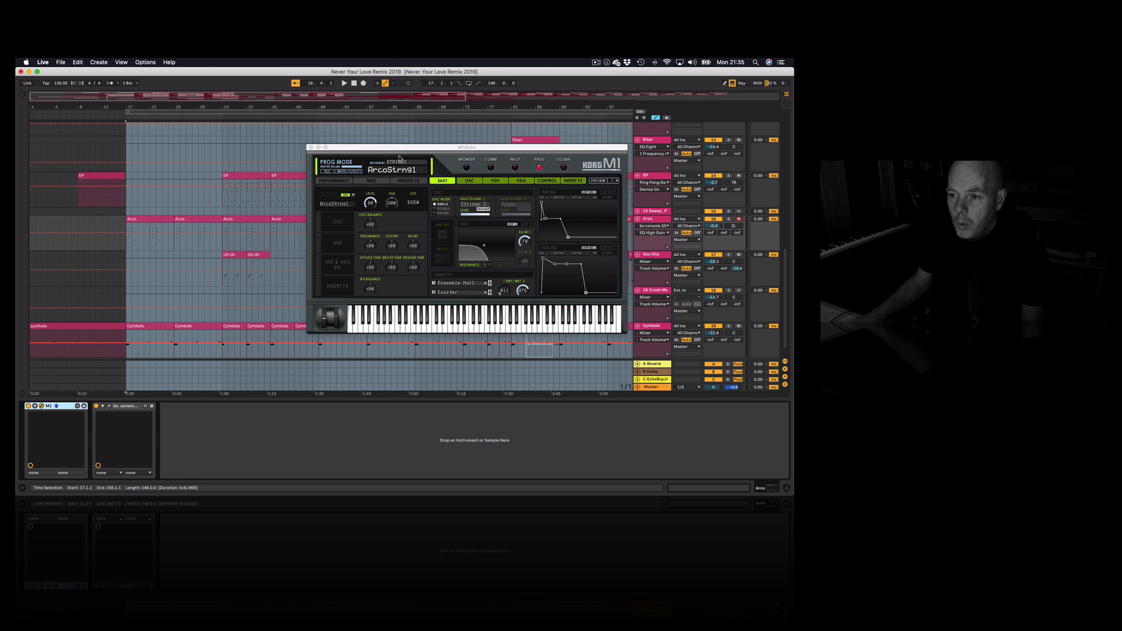
{"action": "key", "text": "space"}
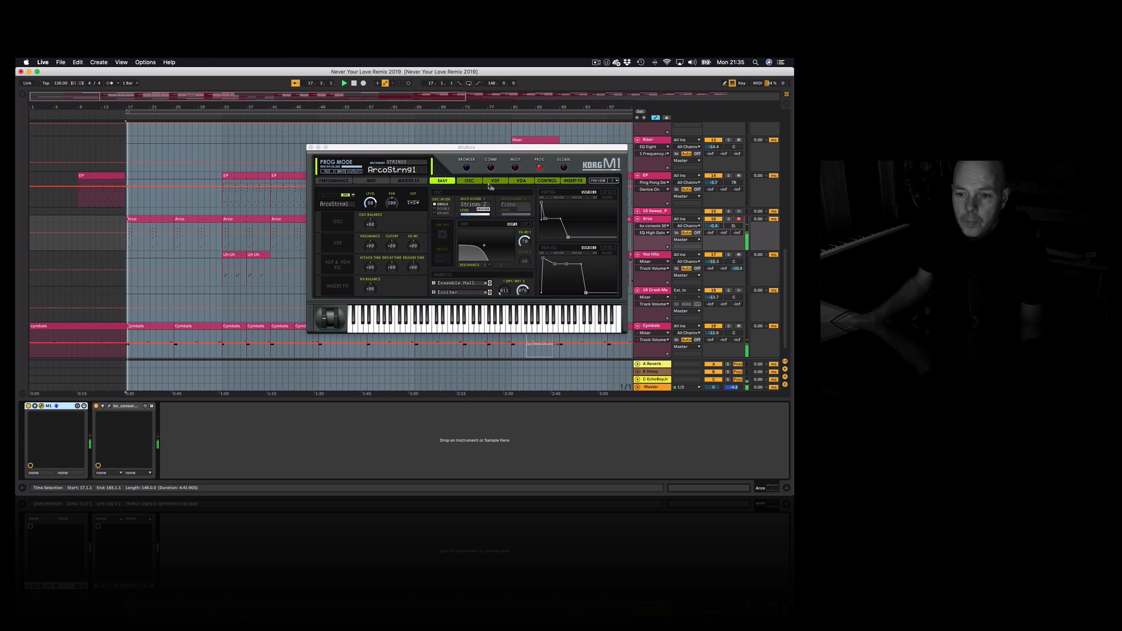
{"action": "left_click", "coordinate": [729, 218]}
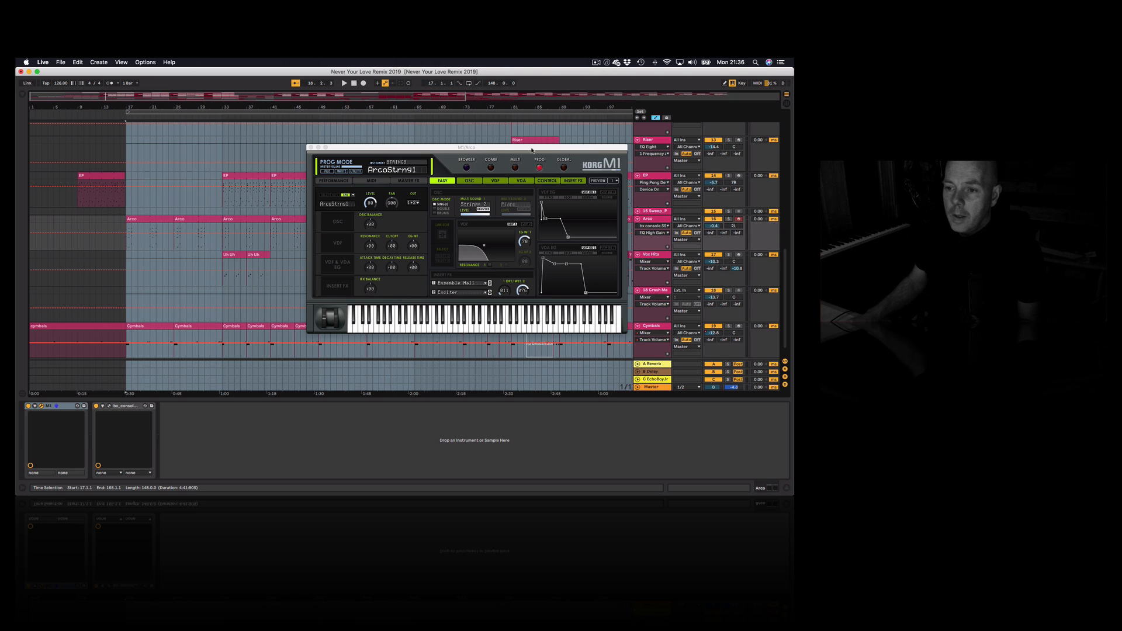
{"action": "left_click", "coordinate": [311, 148]}
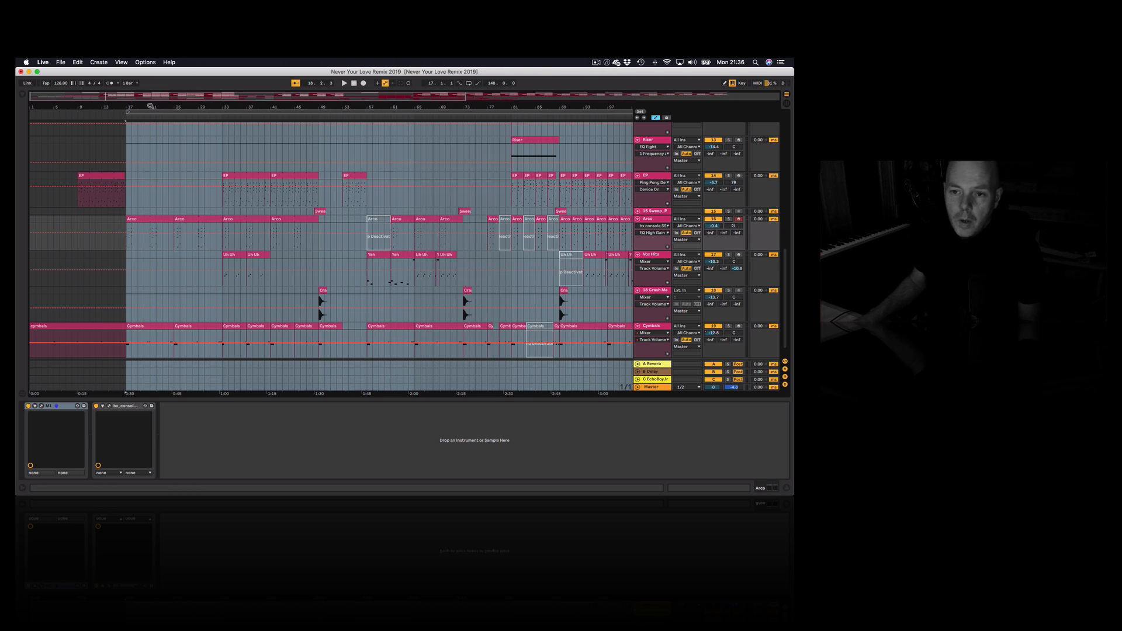
Step: Play the arrangement from just before bar 25 with the full timeline in view
{"action": "left_click_drag", "start_coordinate": [149, 106], "coordinate": [112, 107]}
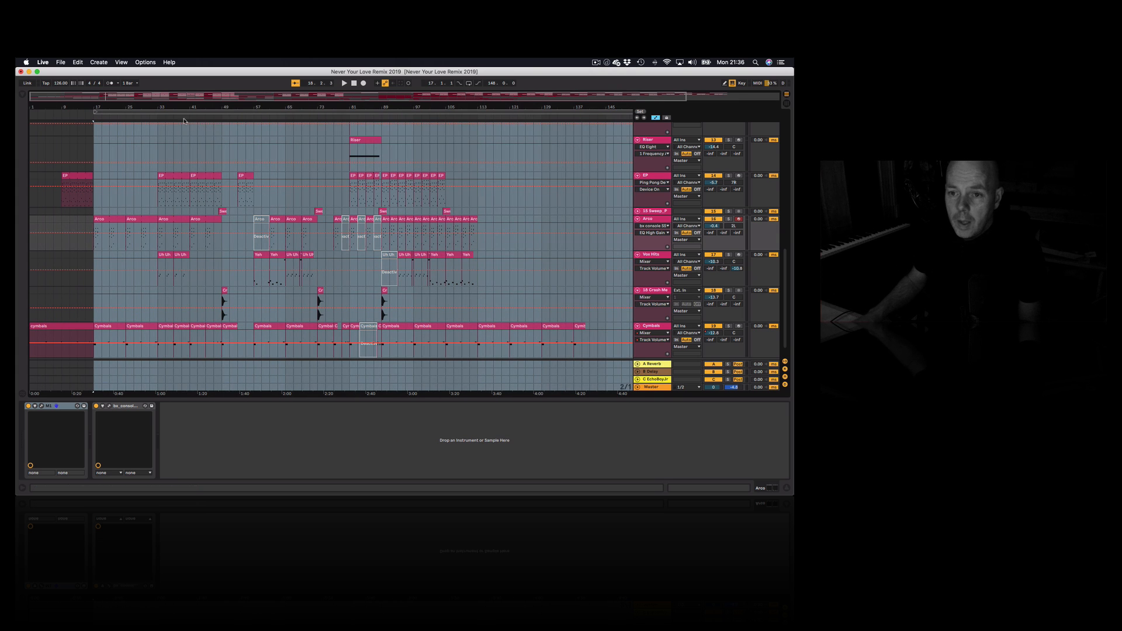
{"action": "scroll", "coordinate": [298, 268], "scroll_direction": "up", "scroll_amount": 10}
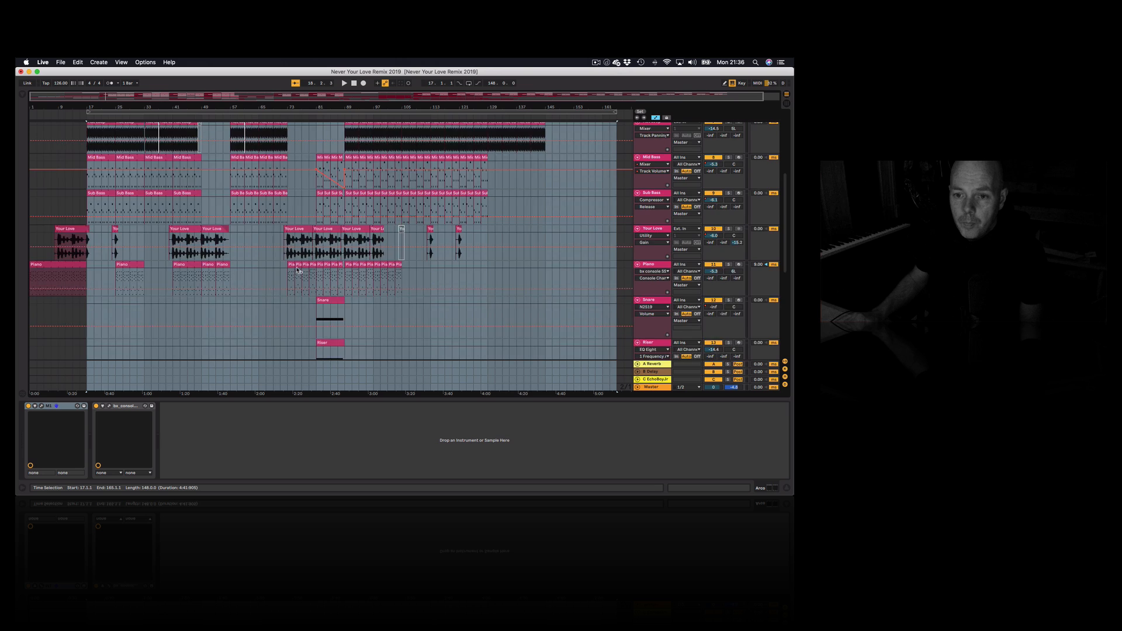
{"action": "scroll", "coordinate": [298, 269], "scroll_direction": "up", "scroll_amount": 2}
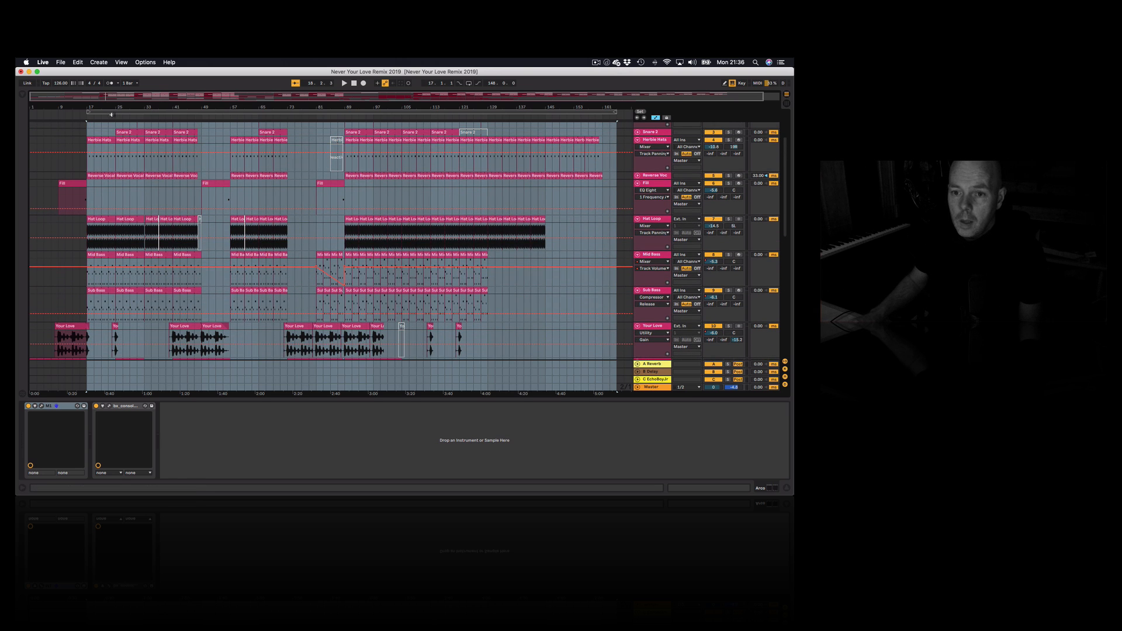
{"action": "left_click", "coordinate": [110, 116]}
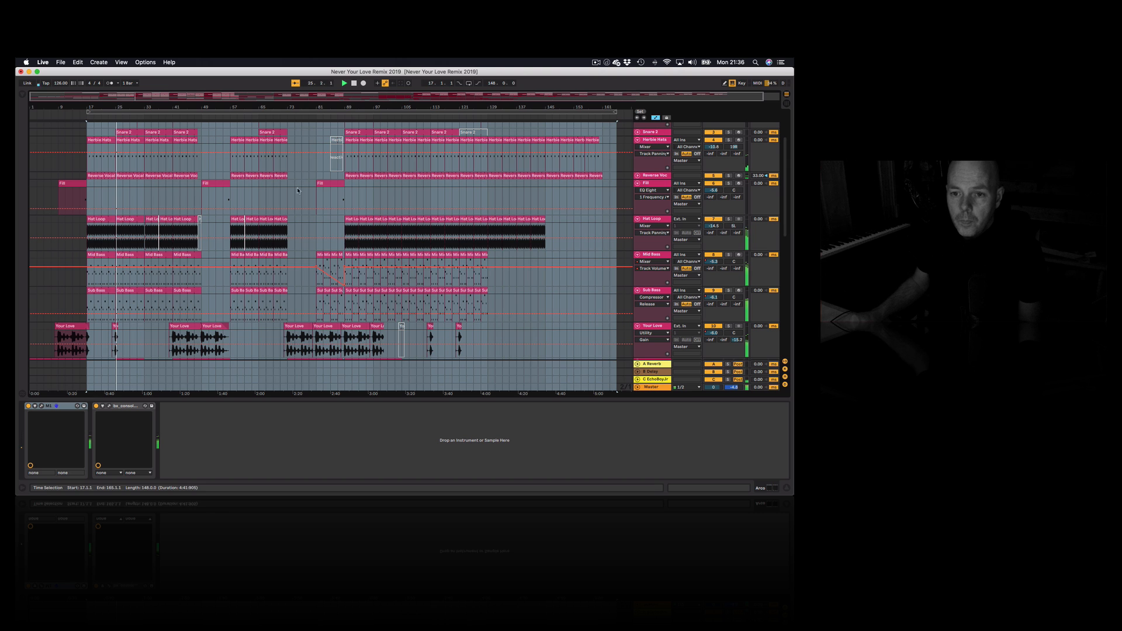
Step: Examine the gaps and clip changes around bars 29 to 41 across the drum, bass, piano and Arco tracks during playback
{"action": "left_click_drag", "start_coordinate": [114, 107], "coordinate": [114, 150]}
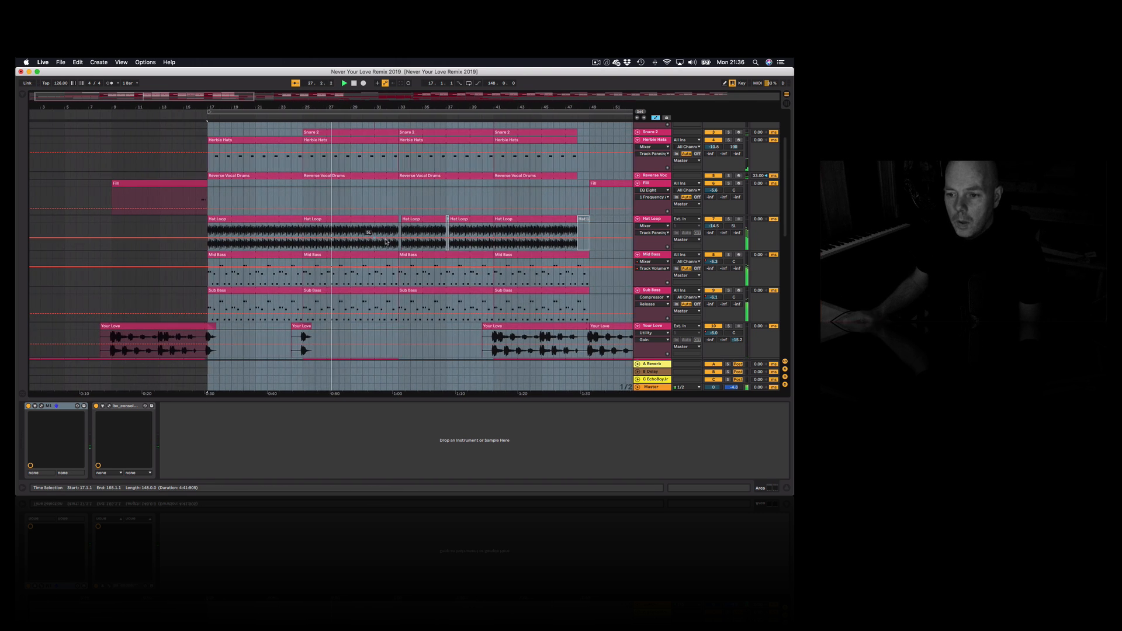
{"action": "scroll", "coordinate": [496, 277], "scroll_direction": "down", "scroll_amount": 2}
{"action": "scroll", "coordinate": [497, 277], "scroll_direction": "down", "scroll_amount": 3}
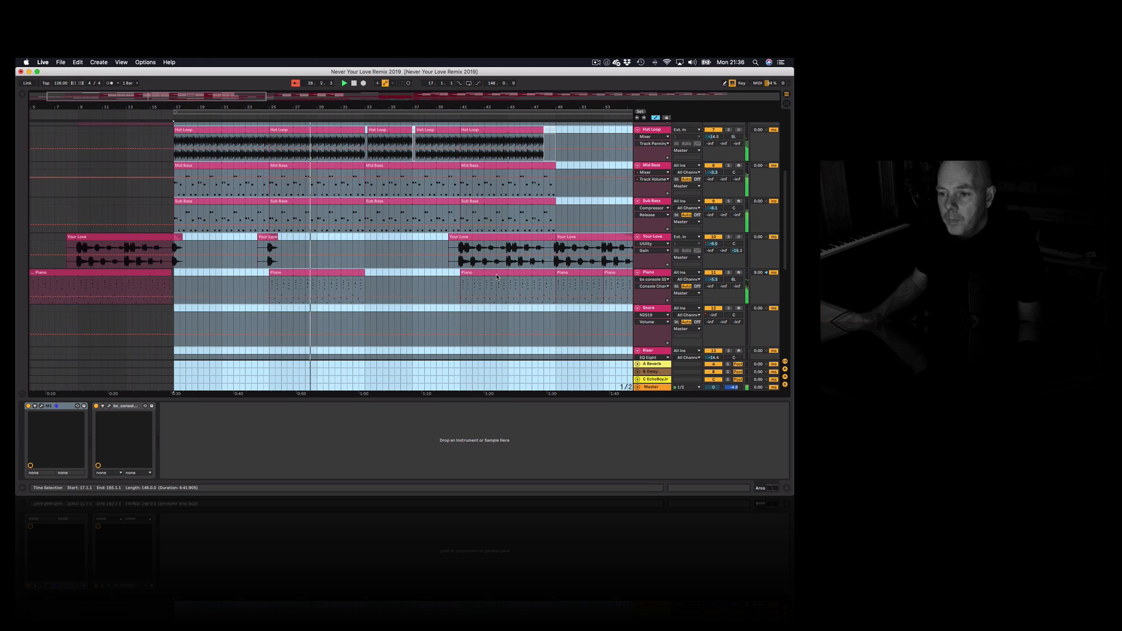
{"action": "left_click_drag", "start_coordinate": [369, 107], "coordinate": [369, 146]}
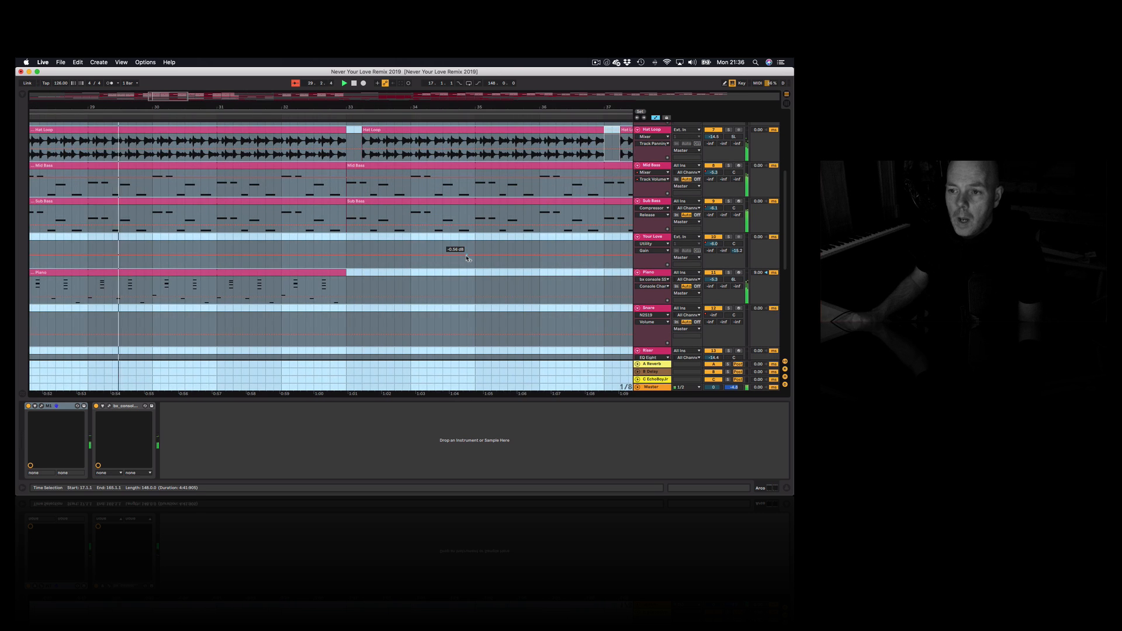
{"action": "scroll", "coordinate": [467, 258], "scroll_direction": "up", "scroll_amount": 5}
{"action": "scroll", "coordinate": [467, 258], "scroll_direction": "up", "scroll_amount": 1}
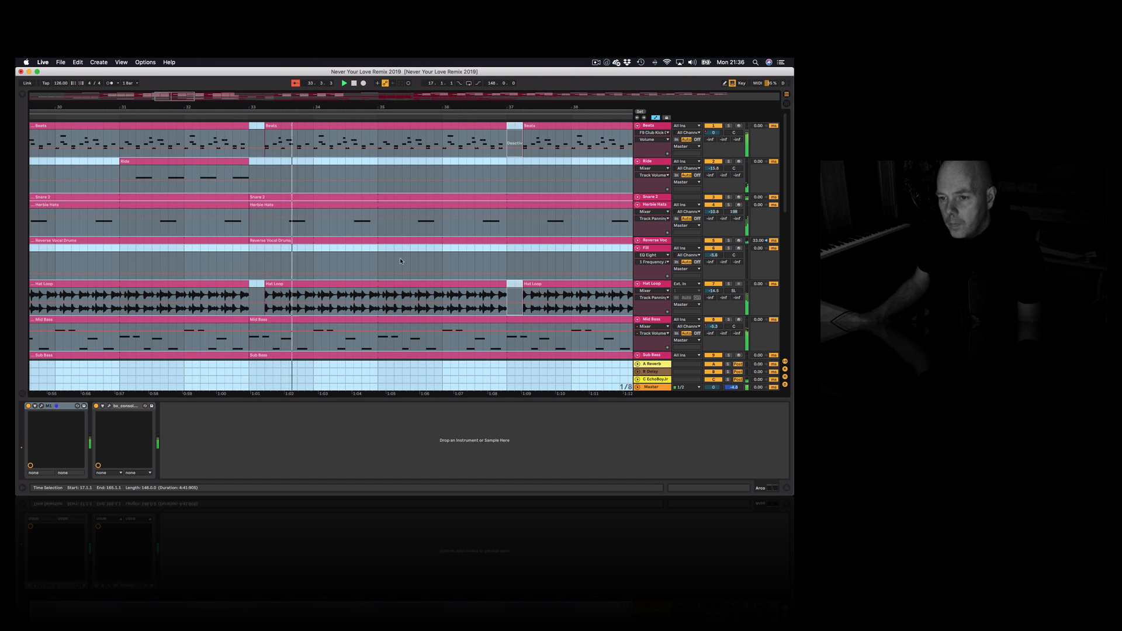
{"action": "scroll", "coordinate": [401, 261], "scroll_direction": "down", "scroll_amount": 3}
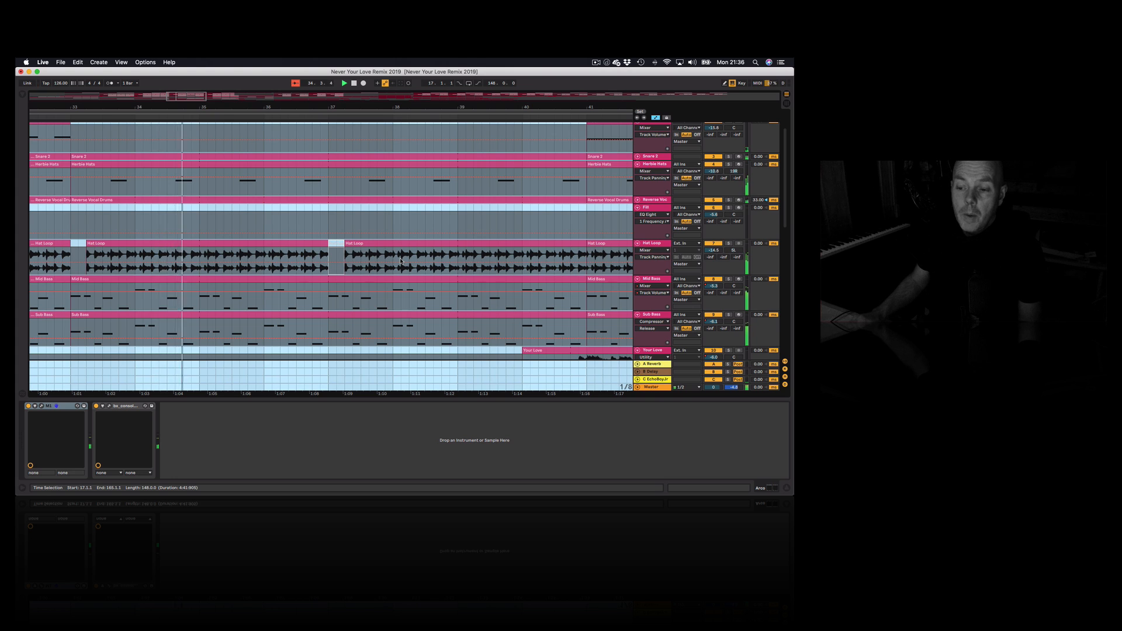
{"action": "scroll", "coordinate": [400, 260], "scroll_direction": "down", "scroll_amount": 5}
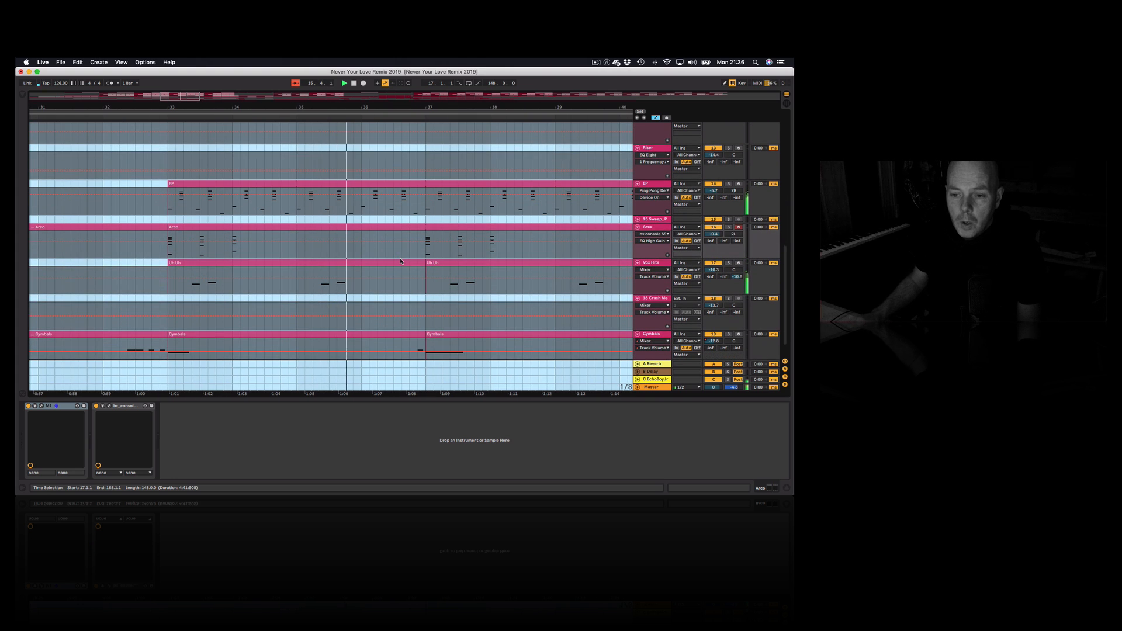
{"action": "left_click_drag", "start_coordinate": [308, 107], "coordinate": [308, 61]}
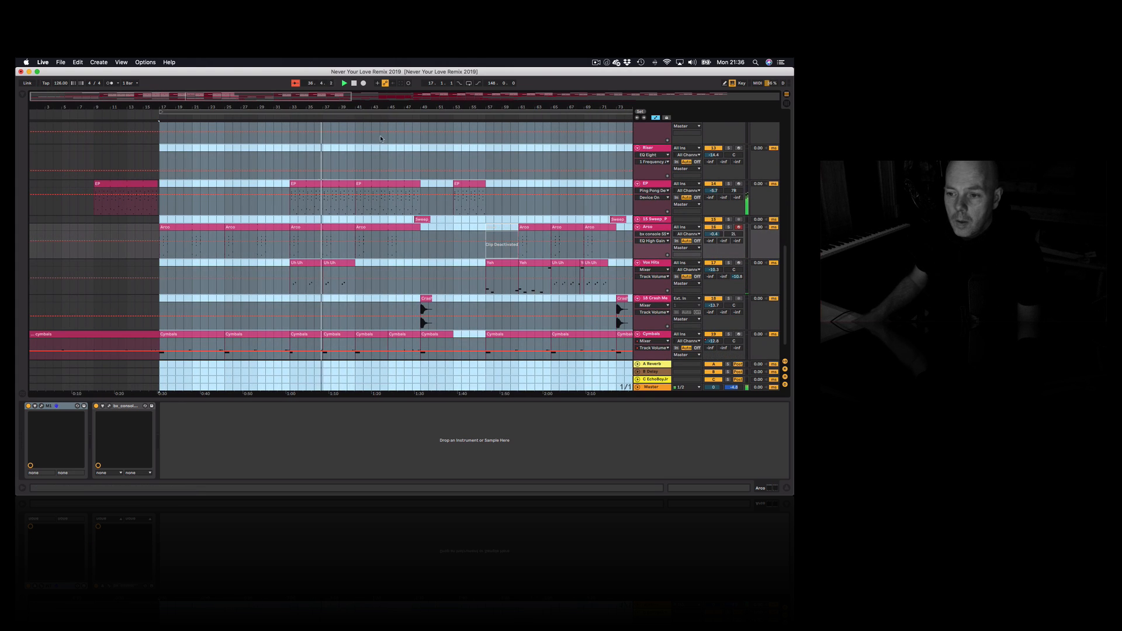
Step: Show the Vox Hits track's devices and review the full arrangement from Beats to Cymbals as it plays
{"action": "left_click", "coordinate": [651, 263]}
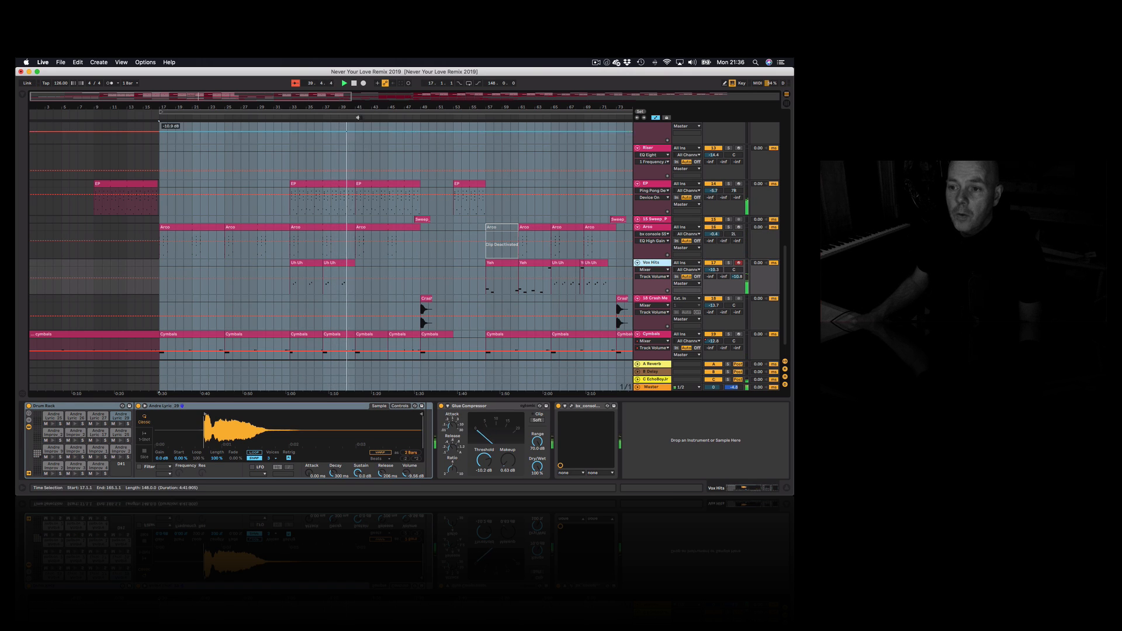
{"action": "key", "text": "z"}
{"action": "scroll", "coordinate": [293, 302], "scroll_direction": "down", "scroll_amount": 2}
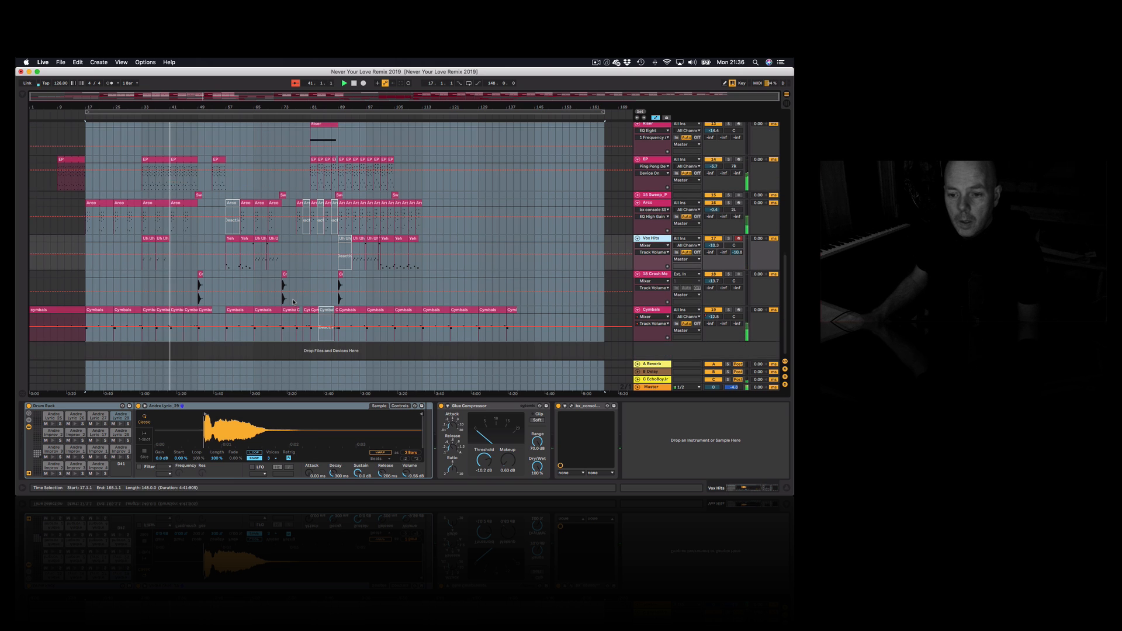
{"action": "scroll", "coordinate": [293, 302], "scroll_direction": "up", "scroll_amount": 10}
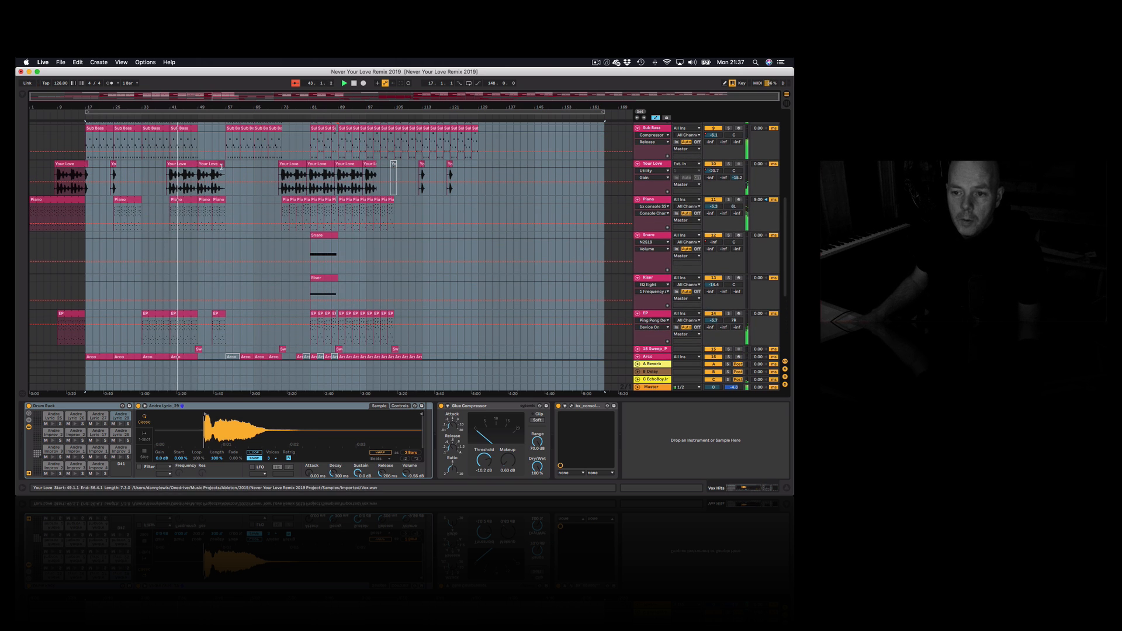
{"action": "scroll", "coordinate": [217, 165], "scroll_direction": "up", "scroll_amount": 8}
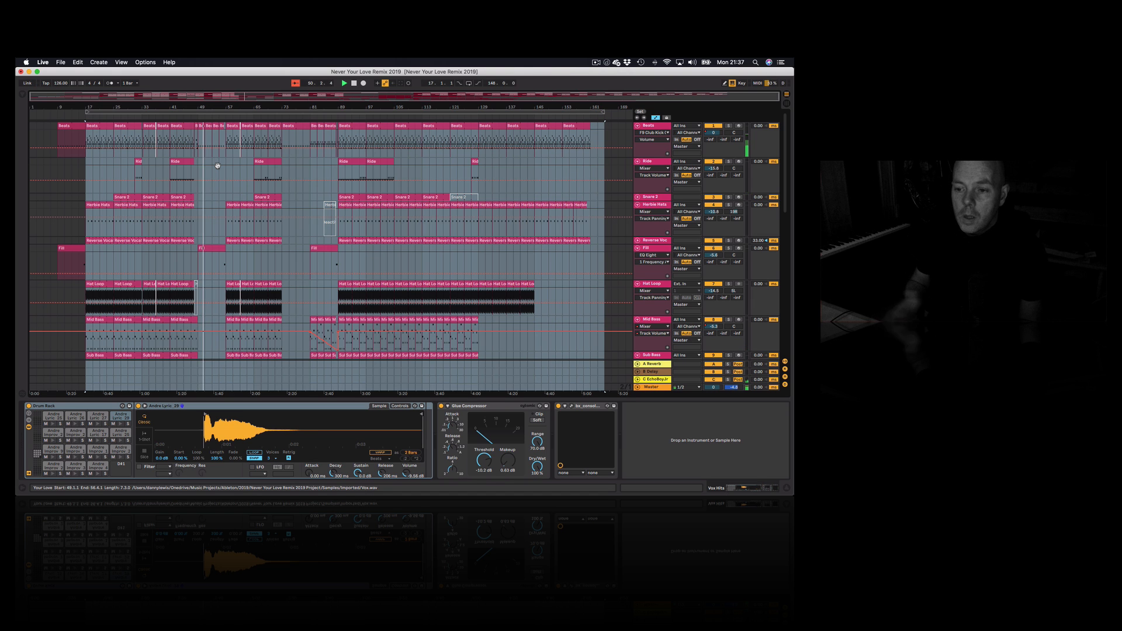
{"action": "scroll", "coordinate": [218, 165], "scroll_direction": "down", "scroll_amount": 3}
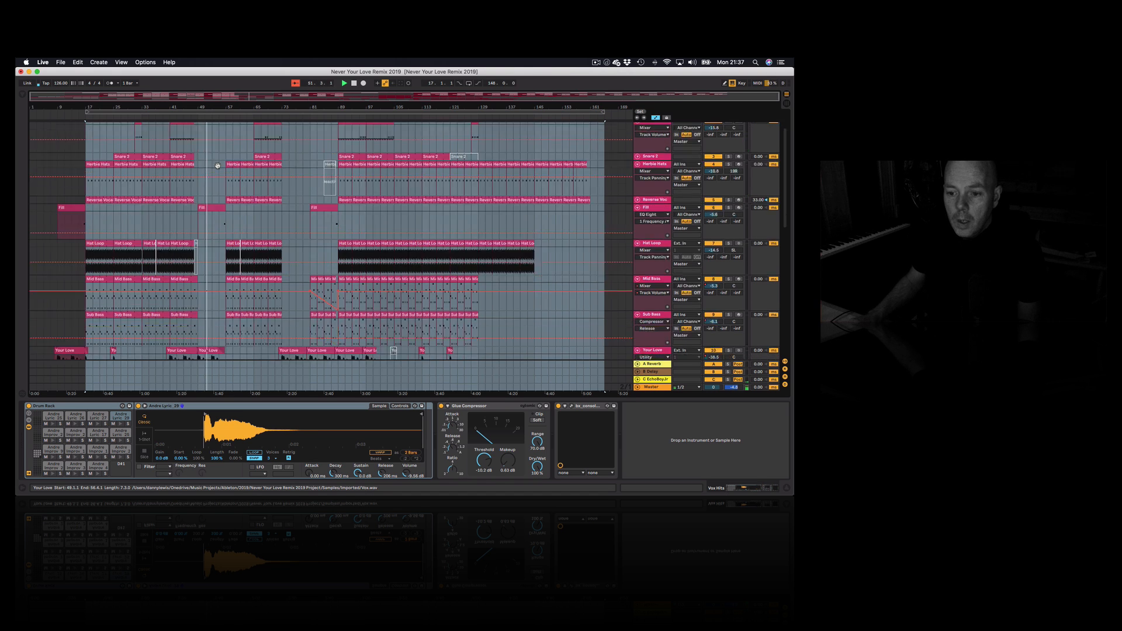
{"action": "scroll", "coordinate": [218, 165], "scroll_direction": "down", "scroll_amount": 15}
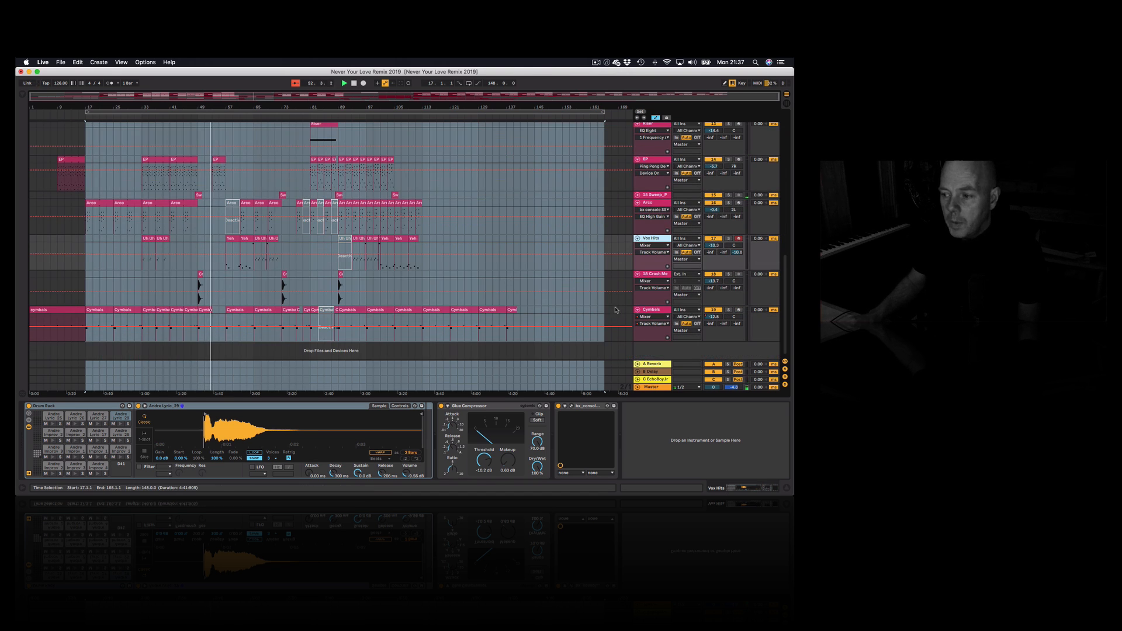
Step: Show the Piano track's devices and display its Auto Filter frequency automation in the arrangement
{"action": "scroll", "coordinate": [659, 219], "scroll_direction": "up", "scroll_amount": 3}
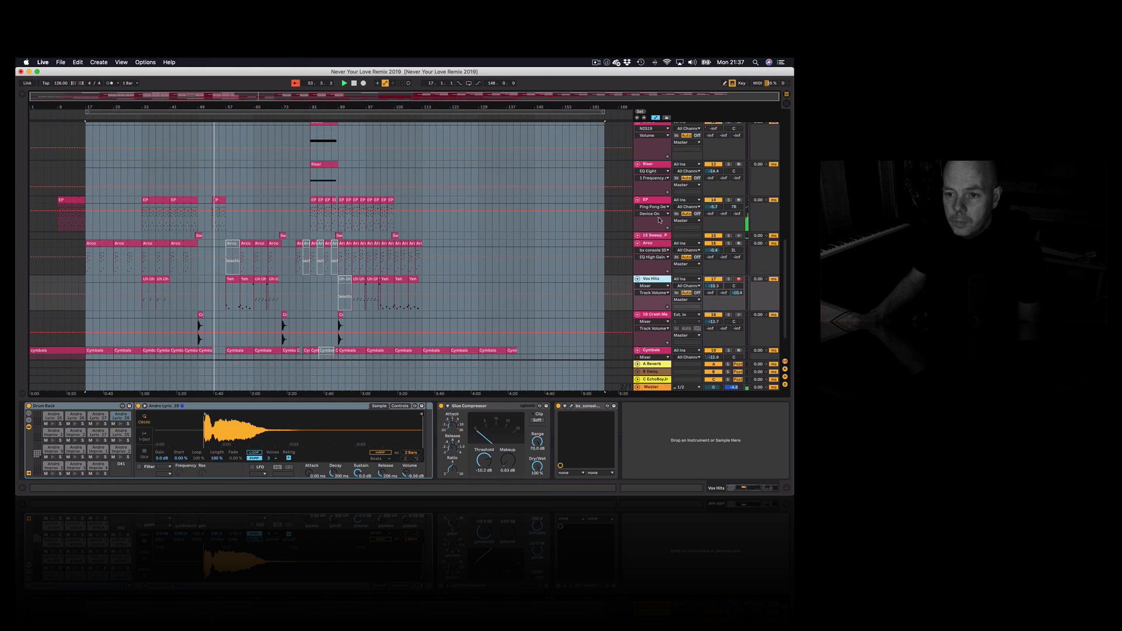
{"action": "scroll", "coordinate": [659, 220], "scroll_direction": "up", "scroll_amount": 9}
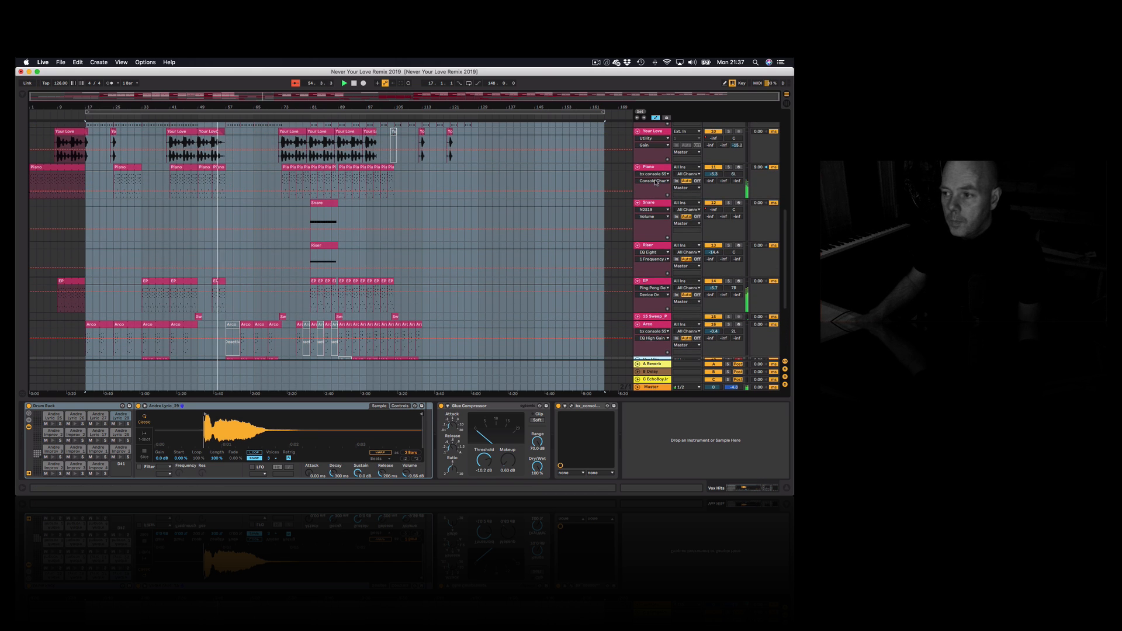
{"action": "left_click", "coordinate": [653, 168]}
{"action": "left_click", "coordinate": [653, 174]}
{"action": "left_click", "coordinate": [655, 197]}
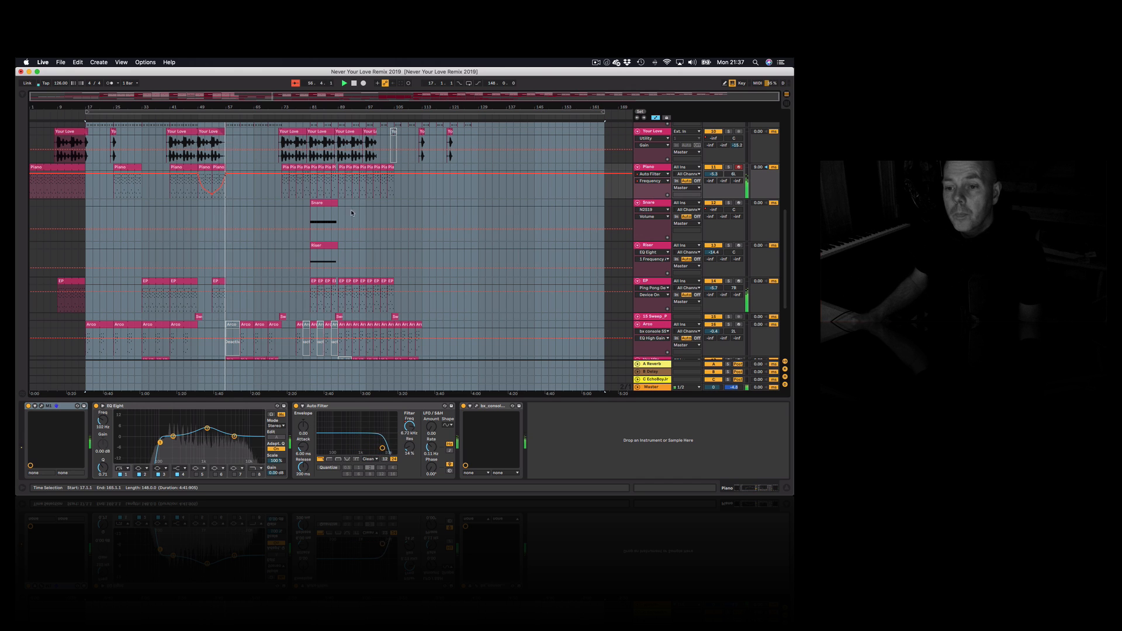
Step: Review the clip layout from the Beats track to the Cymbals track during playback, and stop the transport around bar 75
{"action": "scroll", "coordinate": [236, 227], "scroll_direction": "up", "scroll_amount": 12}
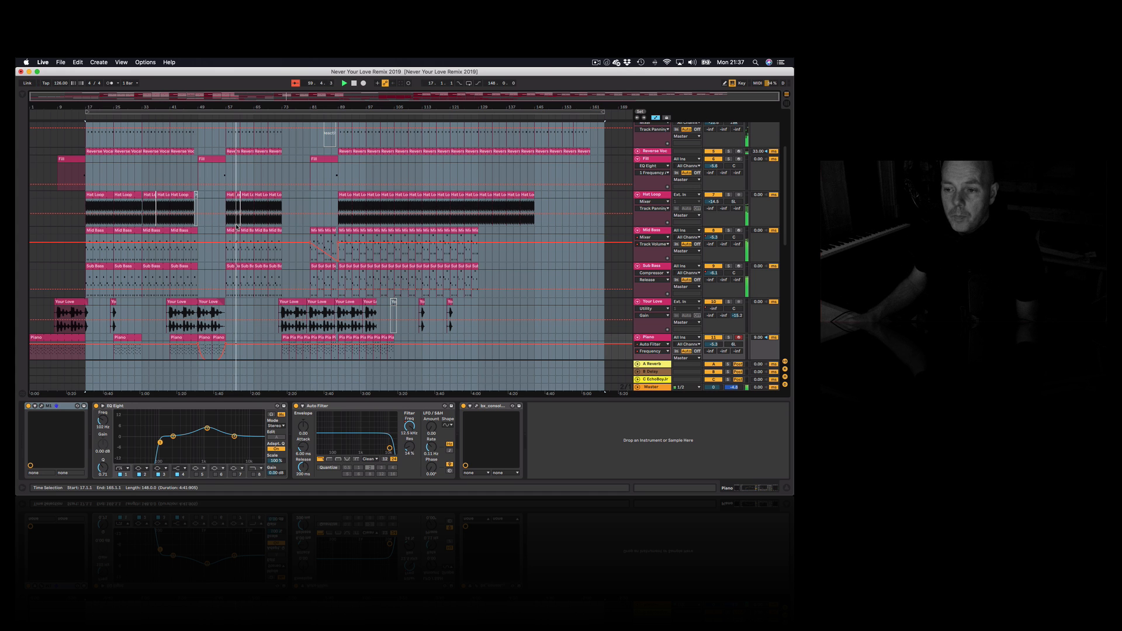
{"action": "scroll", "coordinate": [342, 262], "scroll_direction": "down", "scroll_amount": 5}
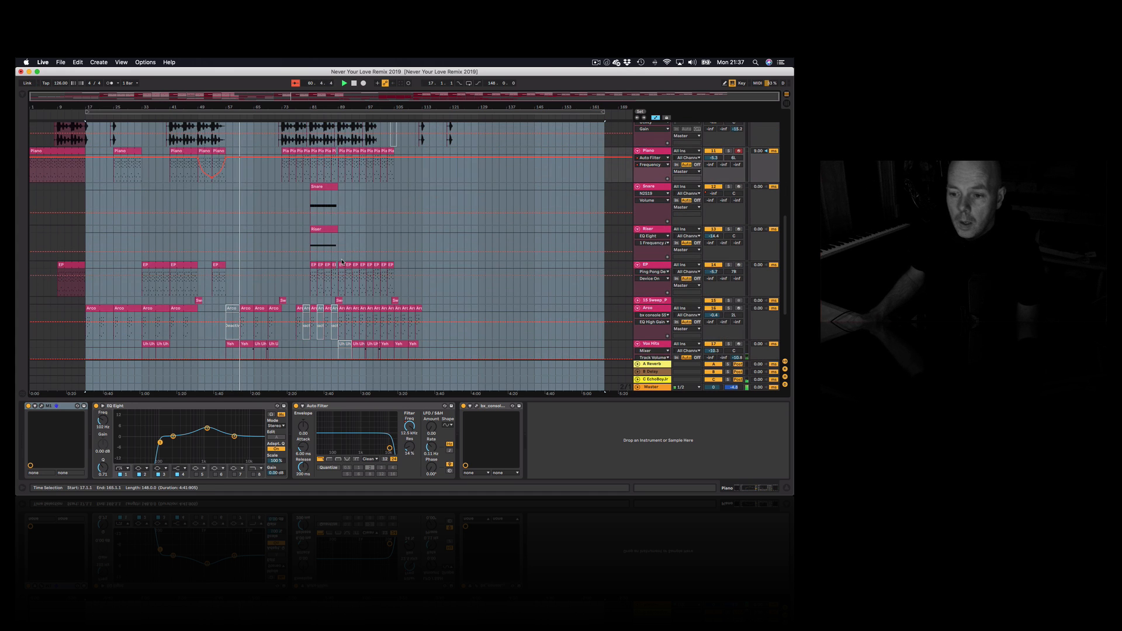
{"action": "scroll", "coordinate": [336, 260], "scroll_direction": "up", "scroll_amount": 7}
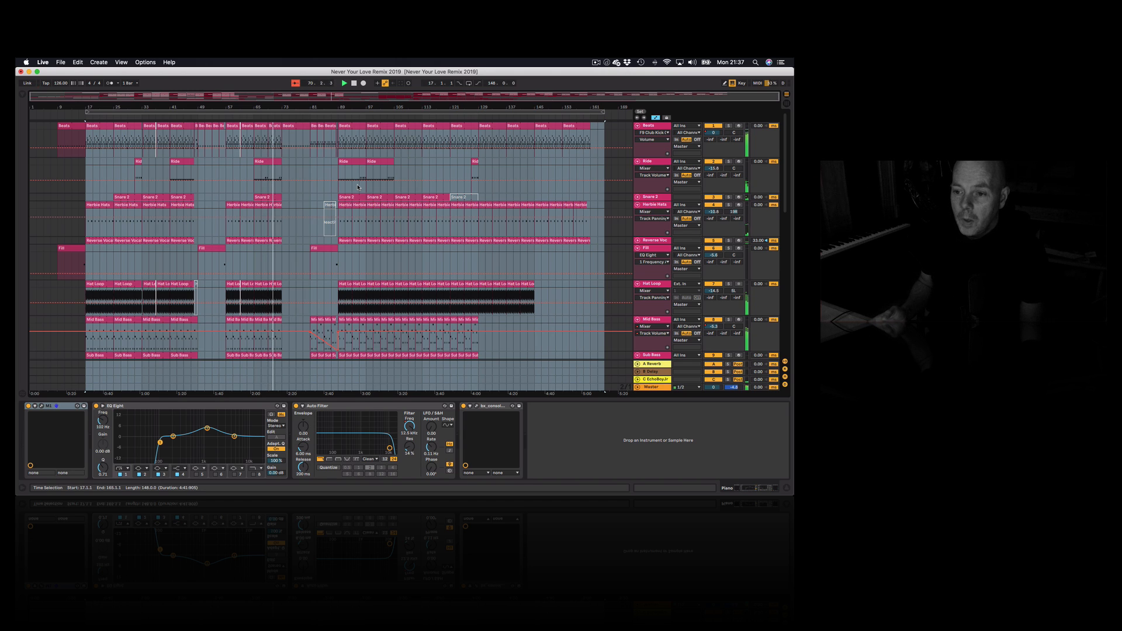
{"action": "scroll", "coordinate": [300, 190], "scroll_direction": "down", "scroll_amount": 10}
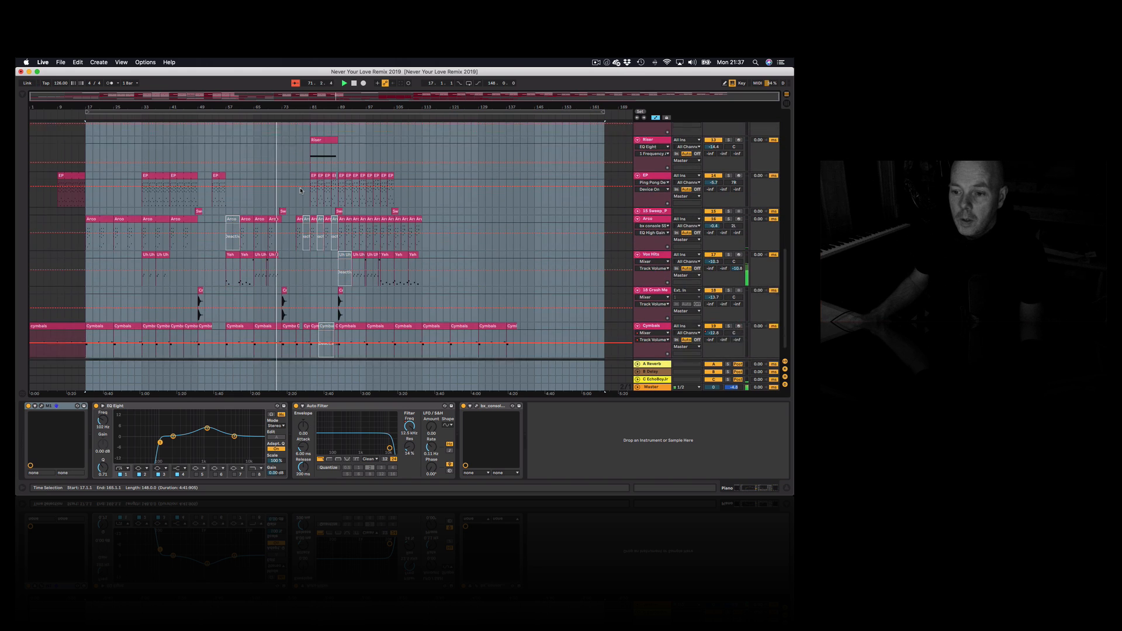
{"action": "scroll", "coordinate": [300, 190], "scroll_direction": "down", "scroll_amount": 1}
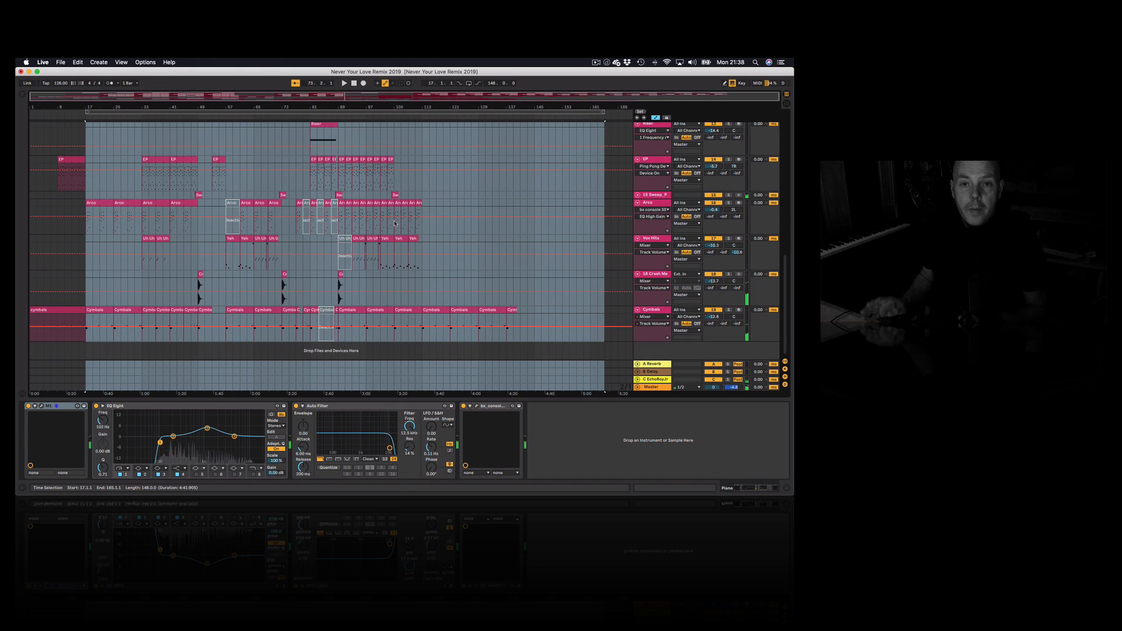
{"action": "key", "text": "space"}
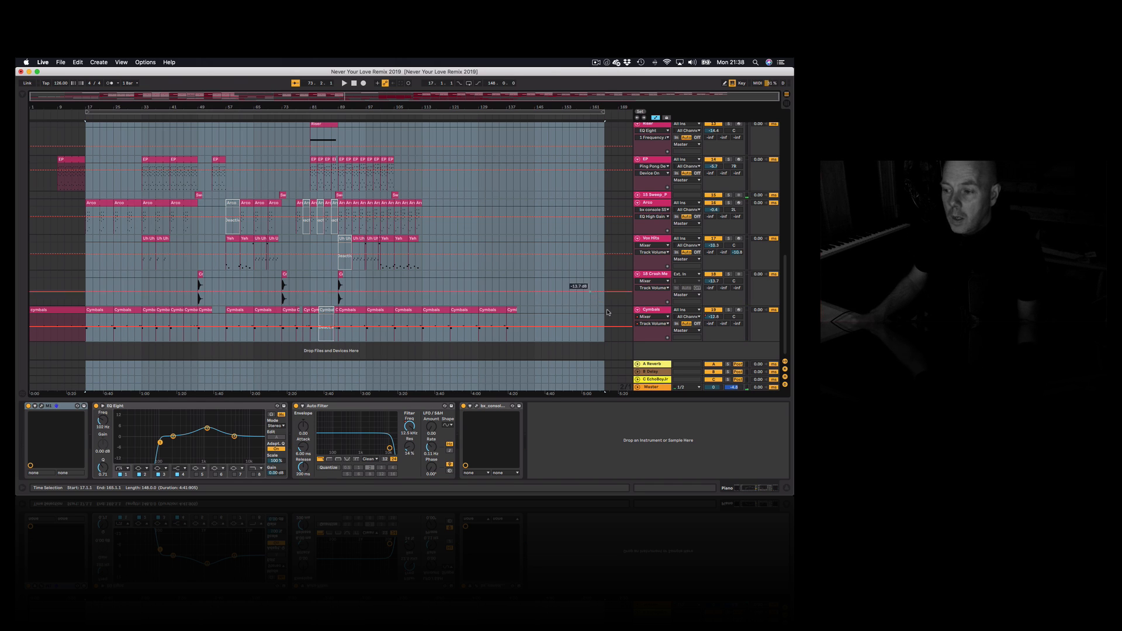
Step: Show the Master track's device chain and inspect its bx_console SSL 4000 G plug-in, closing the plug-in window
{"action": "left_click", "coordinate": [651, 386]}
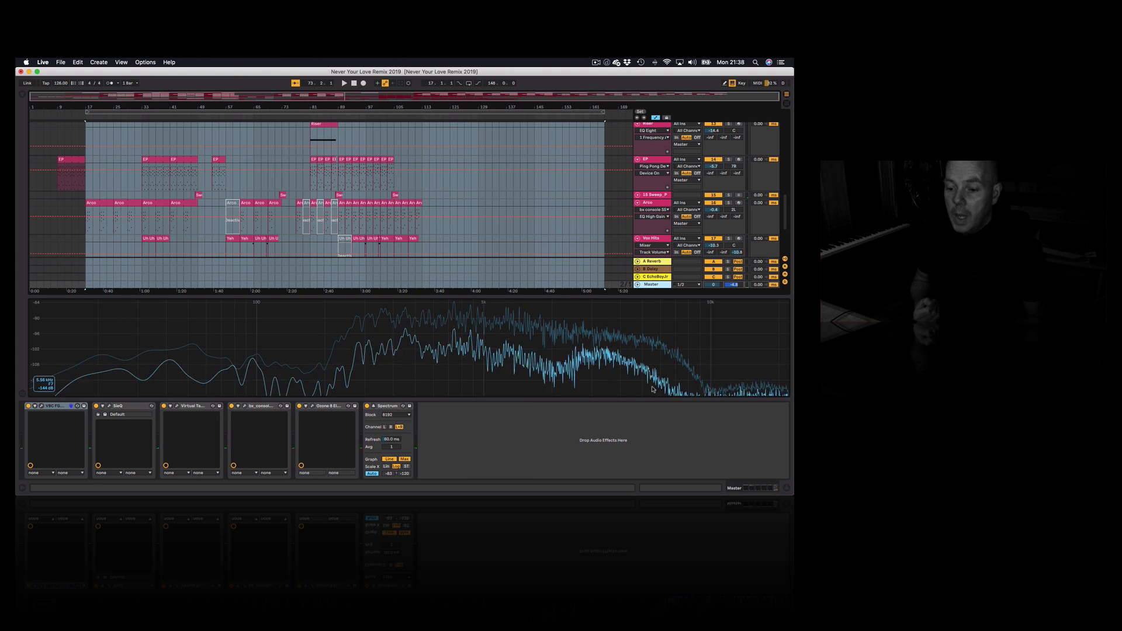
{"action": "left_click", "coordinate": [244, 406]}
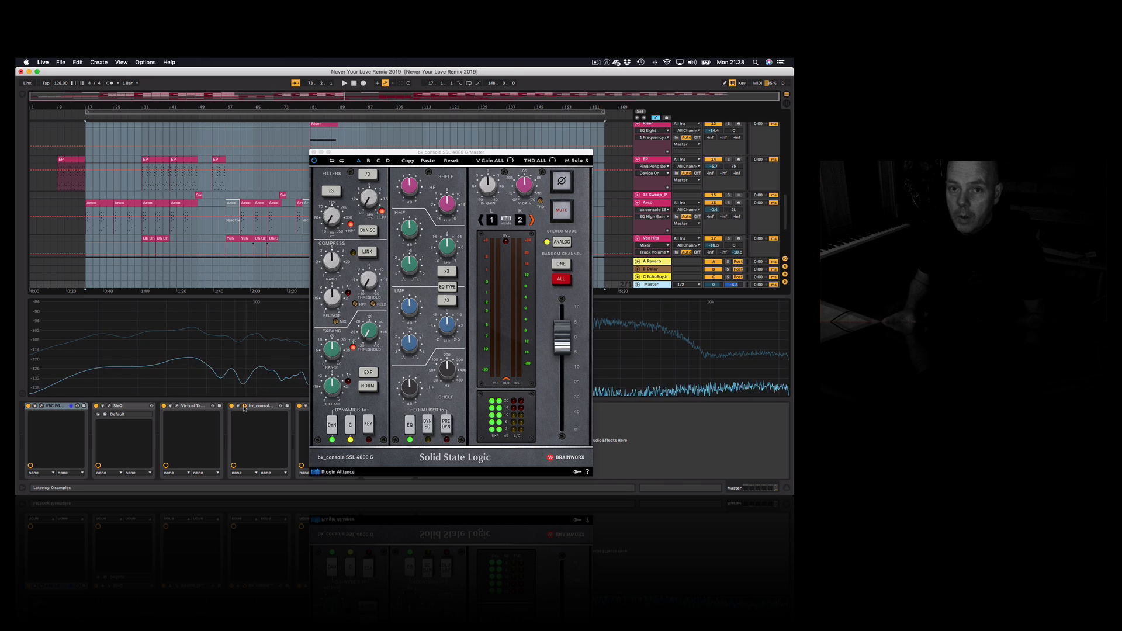
{"action": "left_click", "coordinate": [314, 153]}
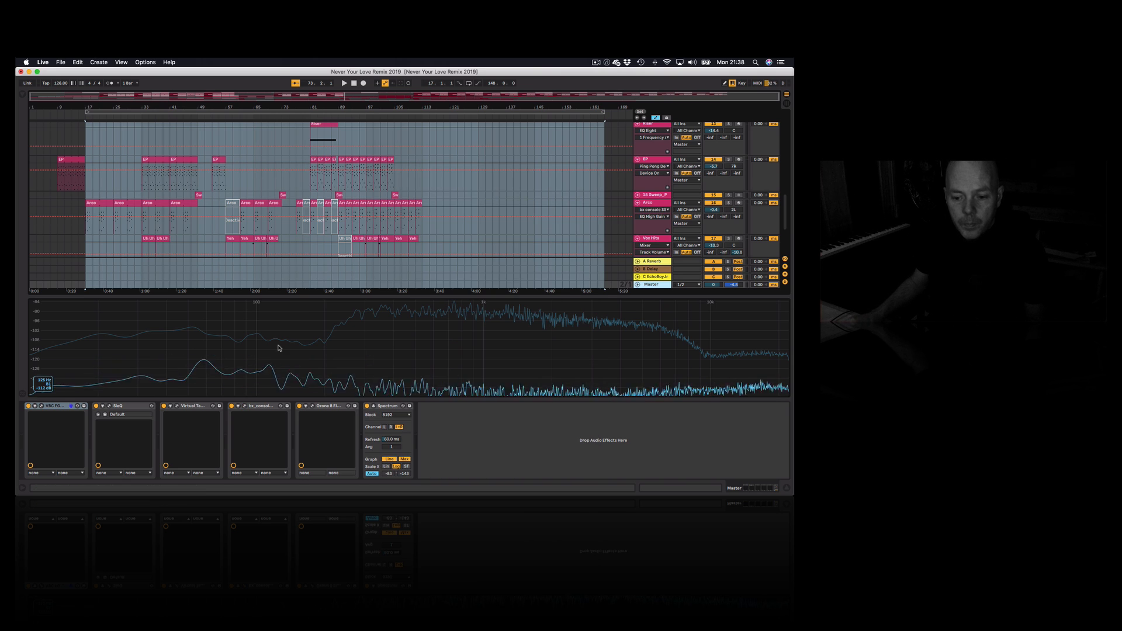
Step: Open the Master track's FG-MU compressor, move its window clear of the device chain, and audition the mix through it
{"action": "left_click", "coordinate": [41, 407]}
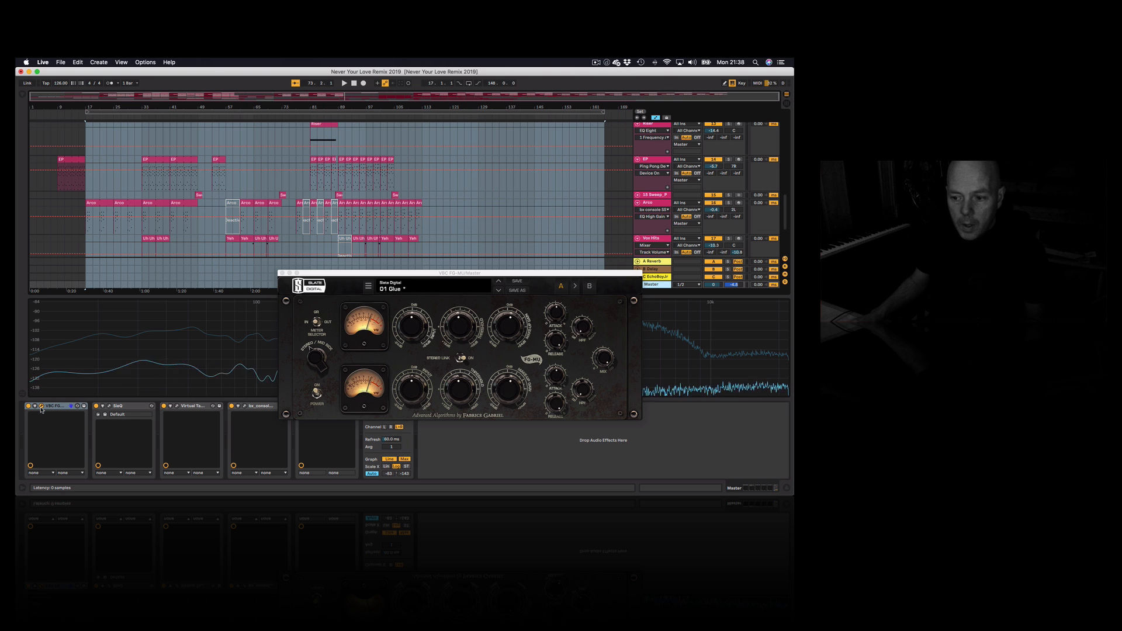
{"action": "left_click_drag", "start_coordinate": [420, 274], "coordinate": [201, 189]}
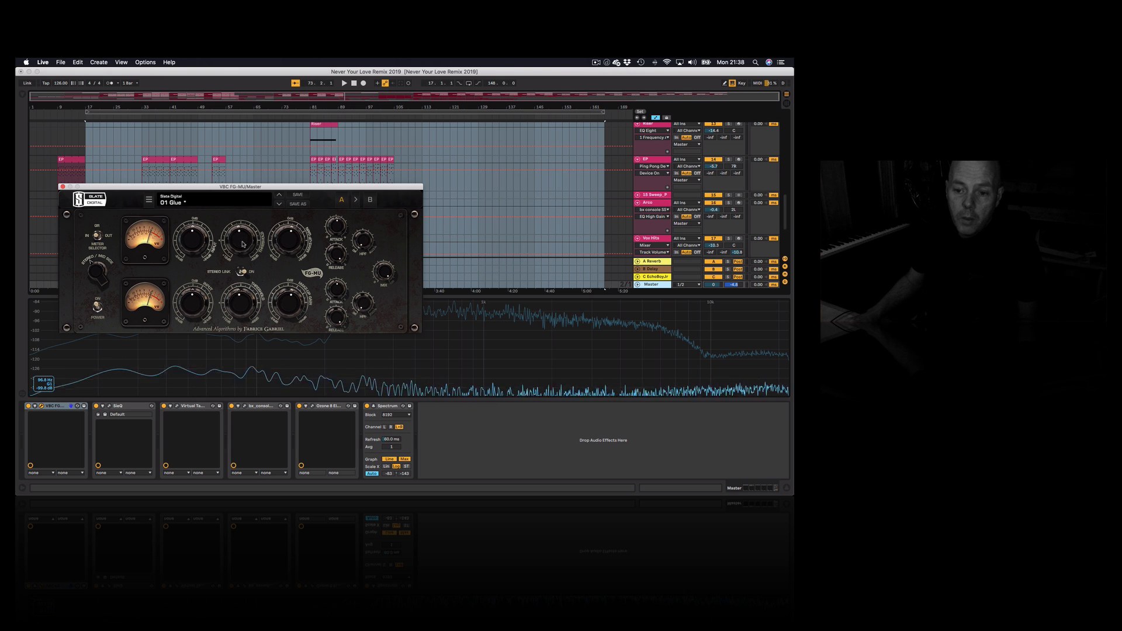
{"action": "key", "text": "space"}
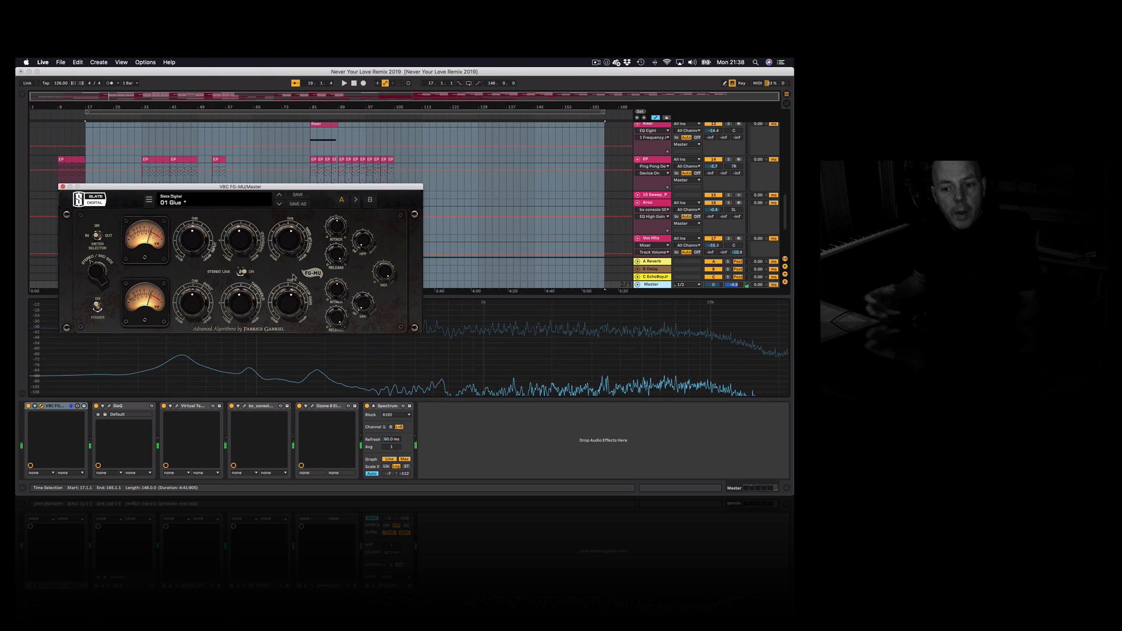
Step: Open the Master track's SieQ equalizer beside the compressor and its Virtual Tape Machines plug-in, and briefly play the mix
{"action": "left_click", "coordinate": [109, 407]}
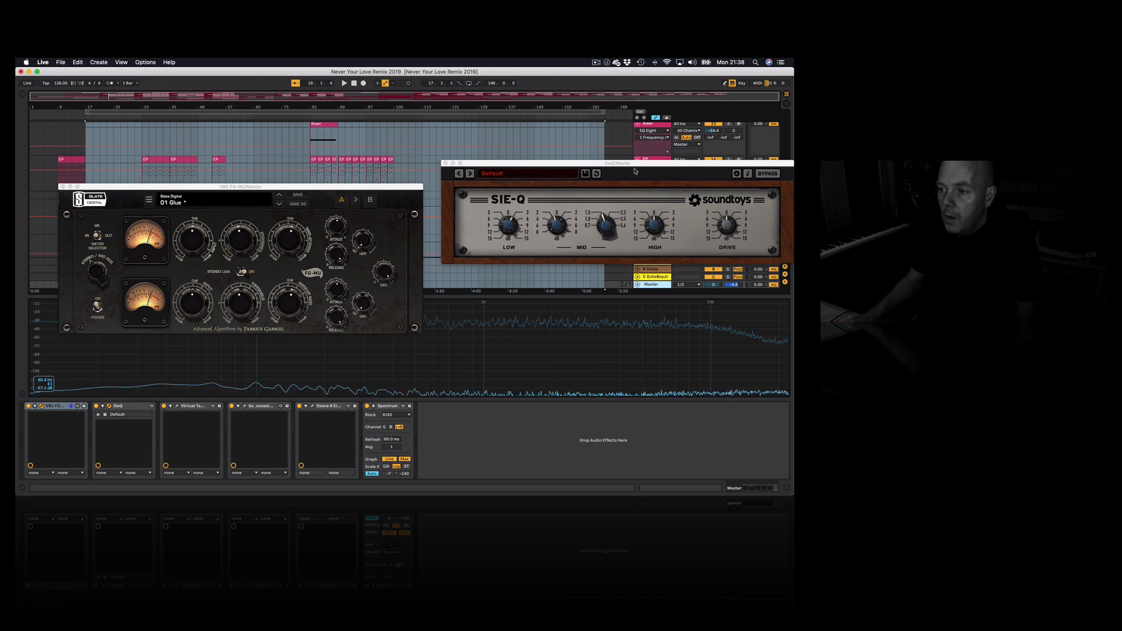
{"action": "left_click_drag", "start_coordinate": [635, 166], "coordinate": [564, 126]}
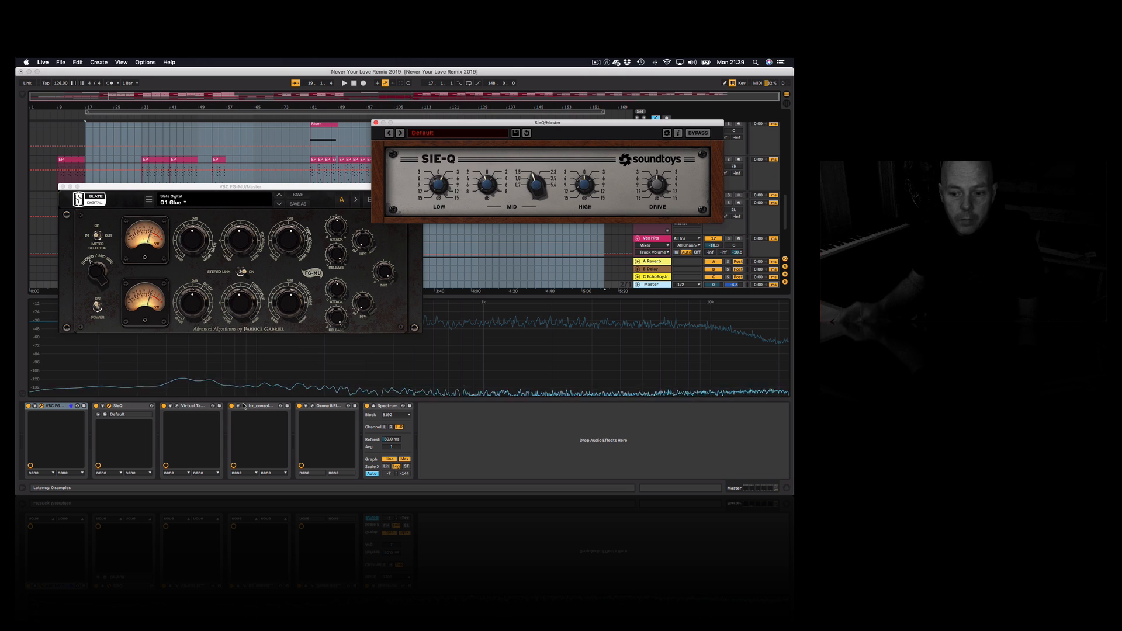
{"action": "left_click", "coordinate": [177, 405]}
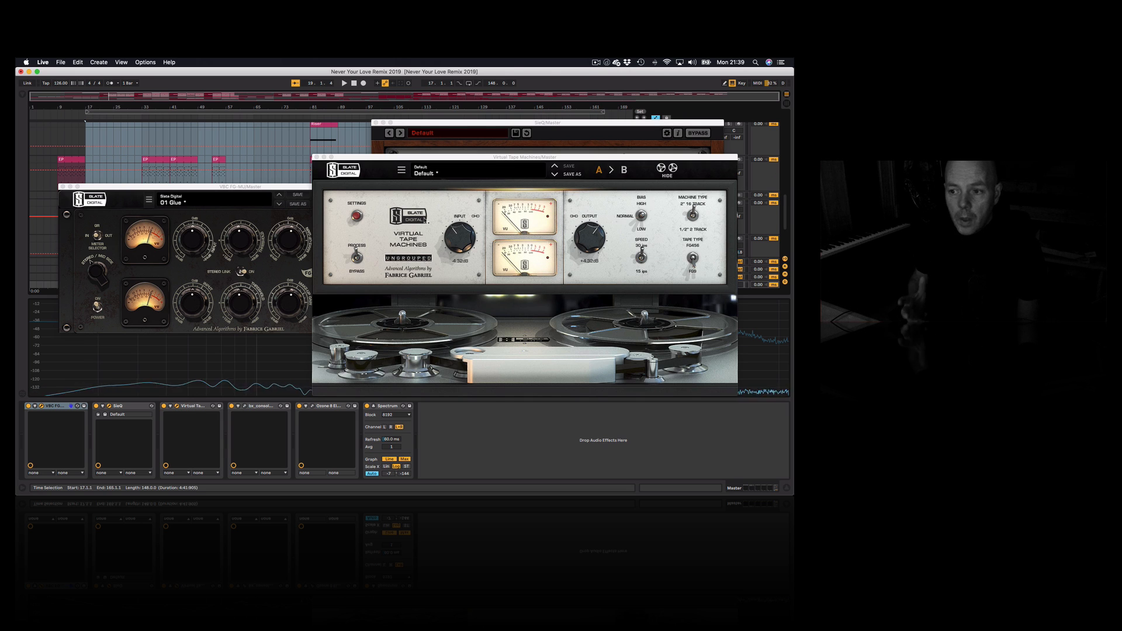
{"action": "key", "text": "space"}
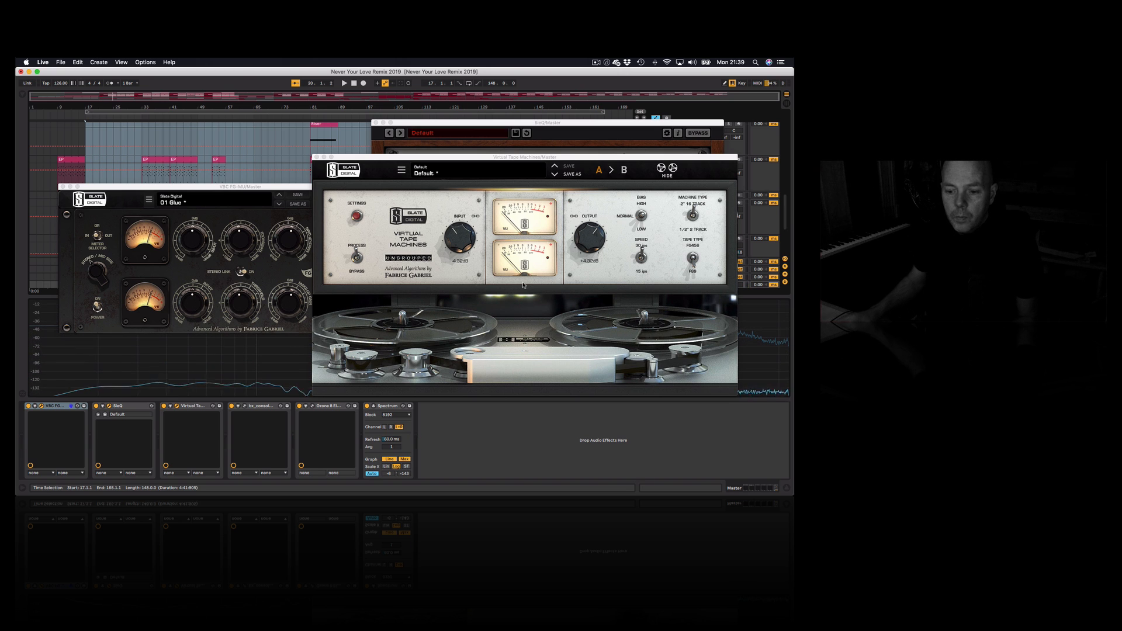
Step: Recheck and close the Master track's bx_console window, and open Ozone Elements to audition the mix through its Maximizer
{"action": "left_click", "coordinate": [245, 407]}
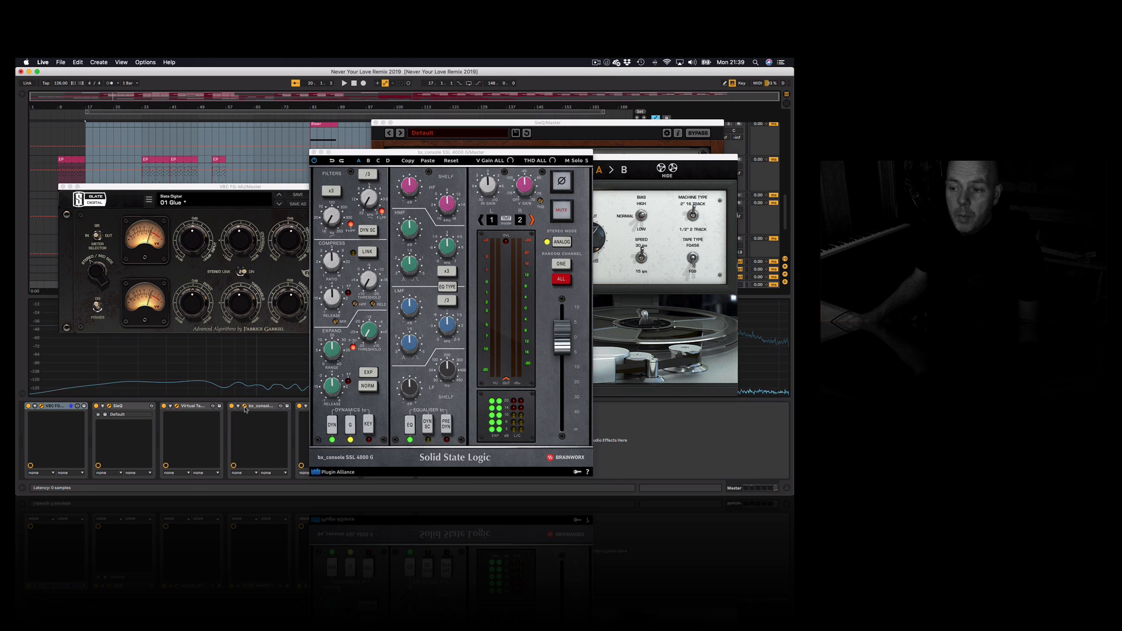
{"action": "left_click", "coordinate": [313, 151]}
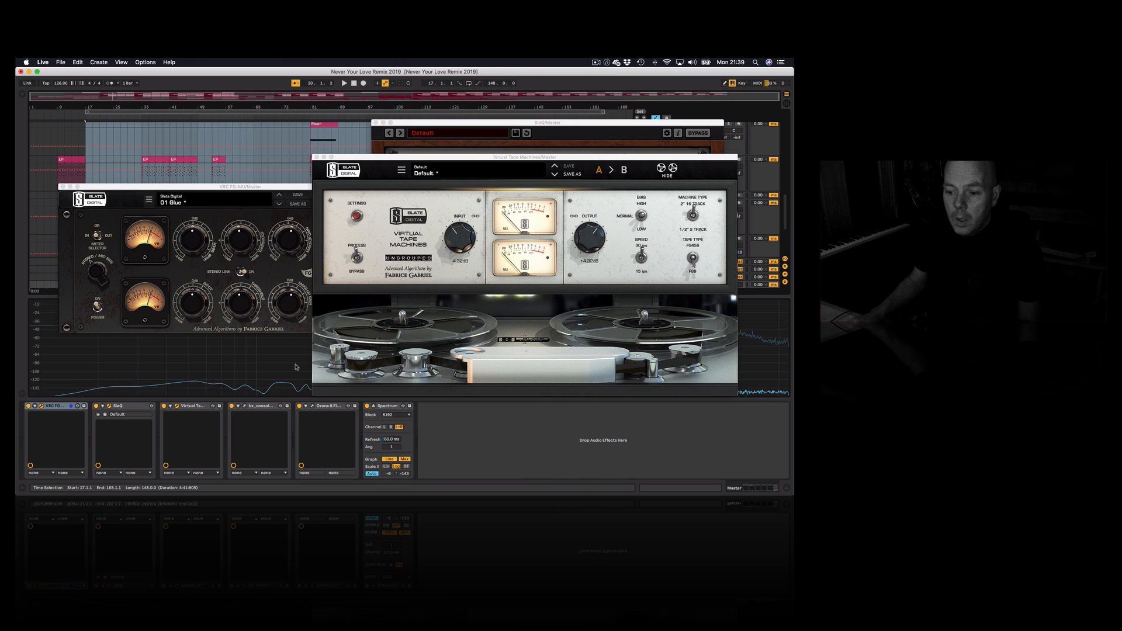
{"action": "left_click", "coordinate": [311, 408]}
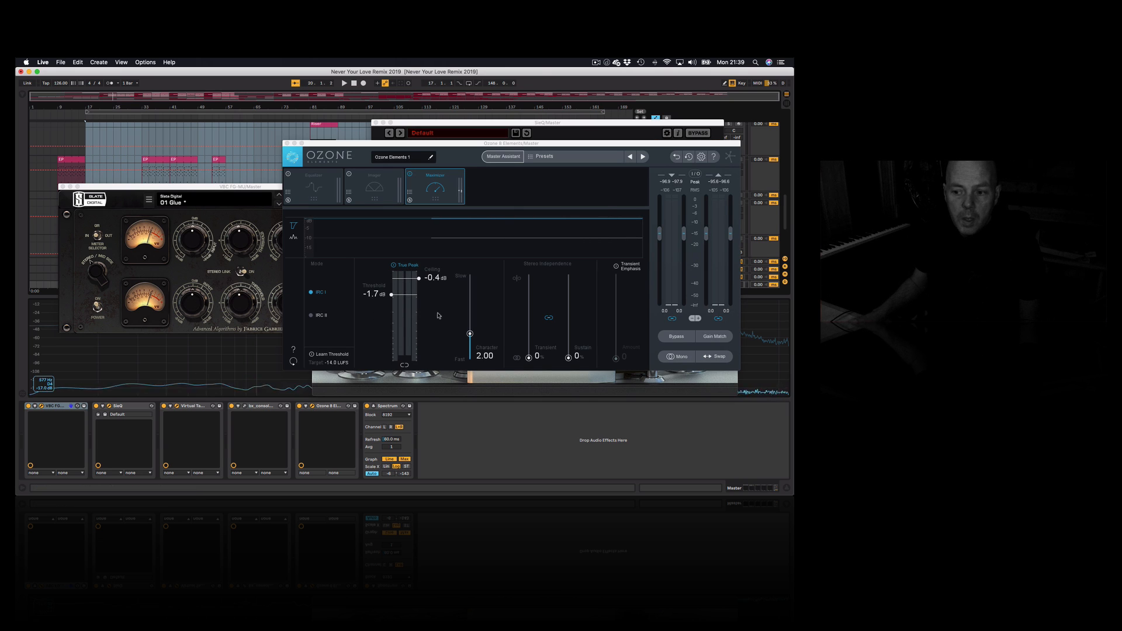
{"action": "key", "text": "space"}
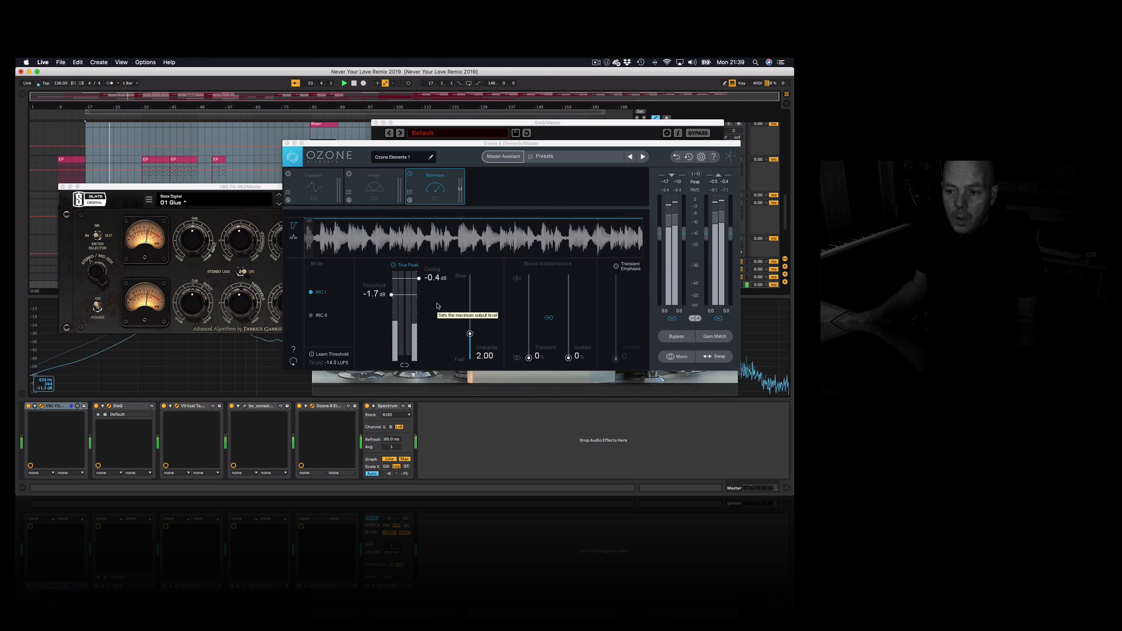
{"action": "key", "text": "space"}
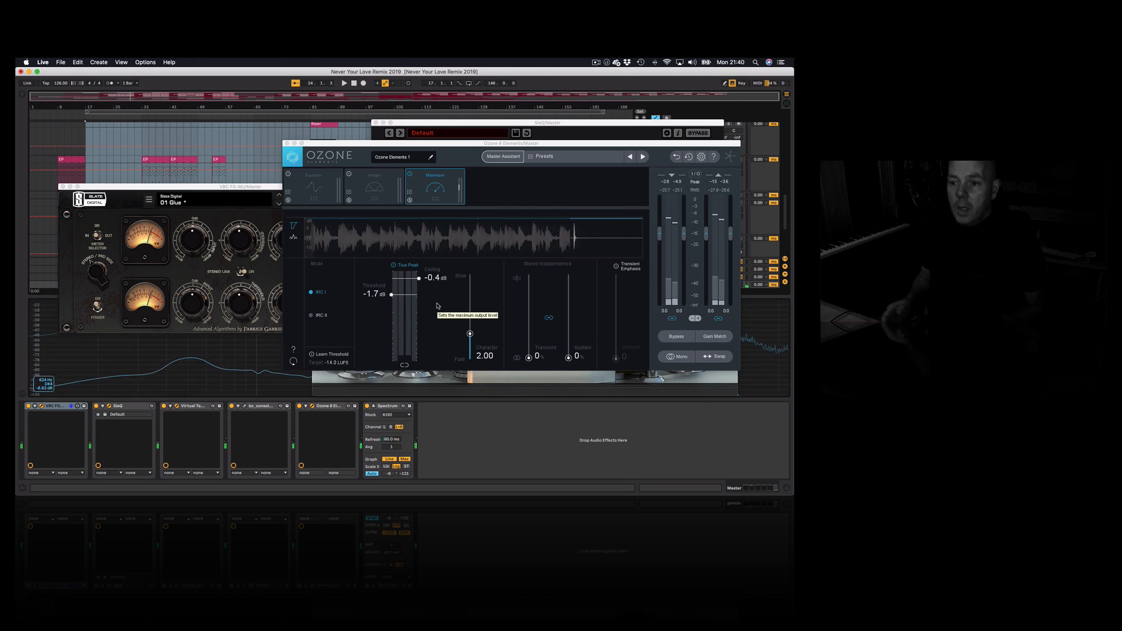